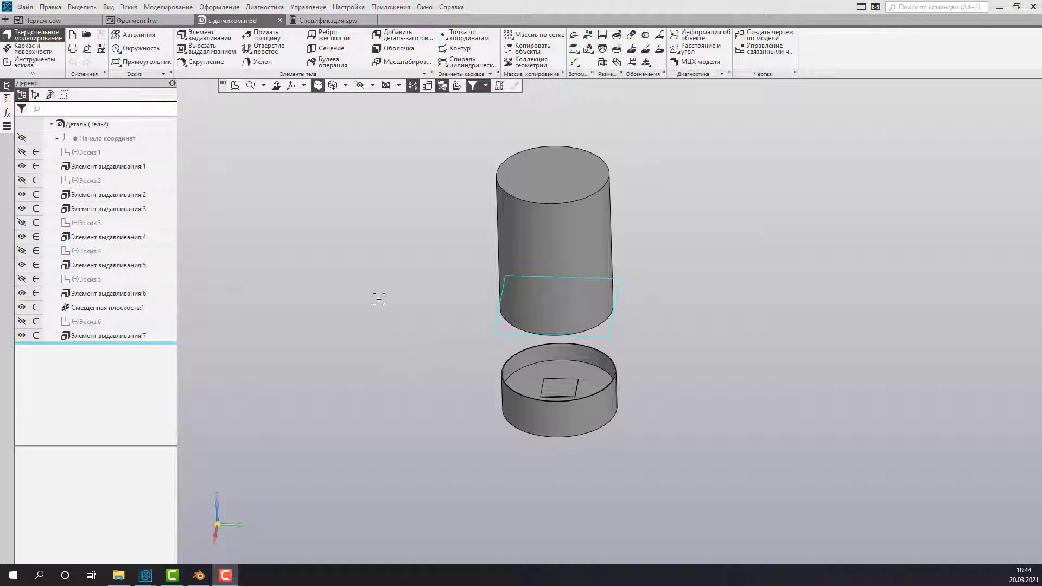
Browse Save As file formats with VRML chosen, then cancel the save.
left_click(25, 8)
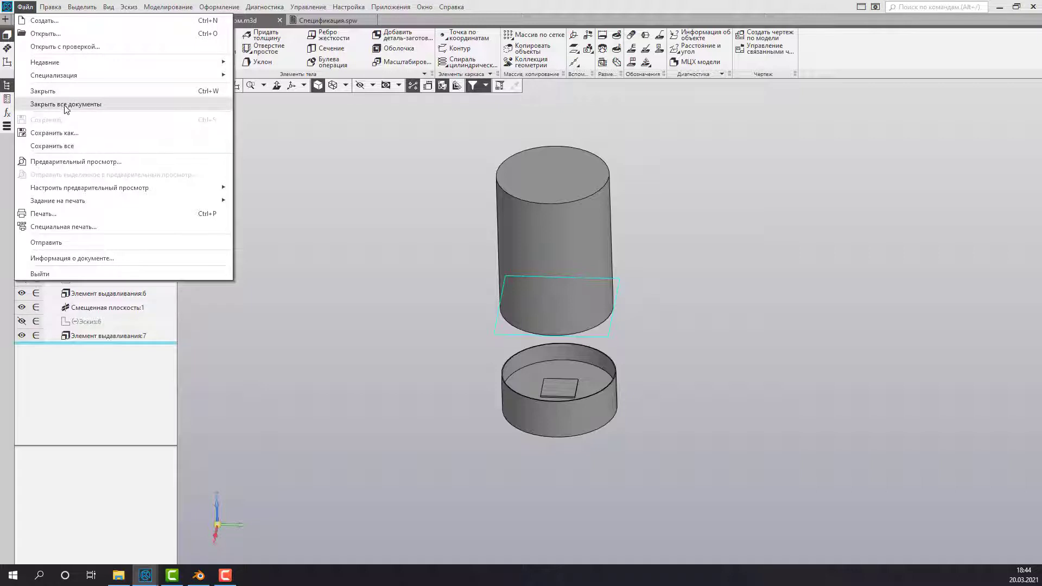
left_click(75, 133)
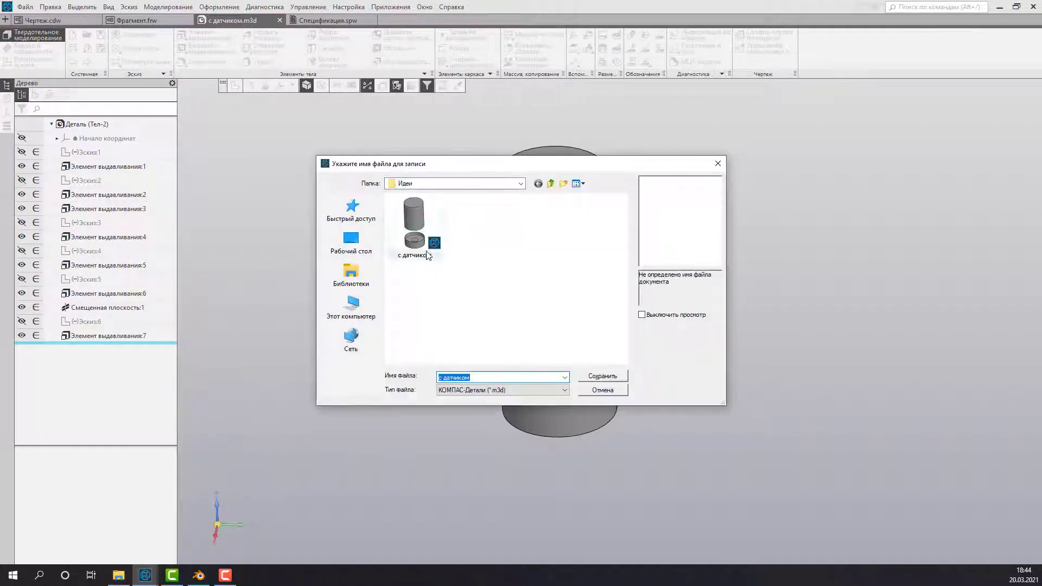
left_click(555, 388)
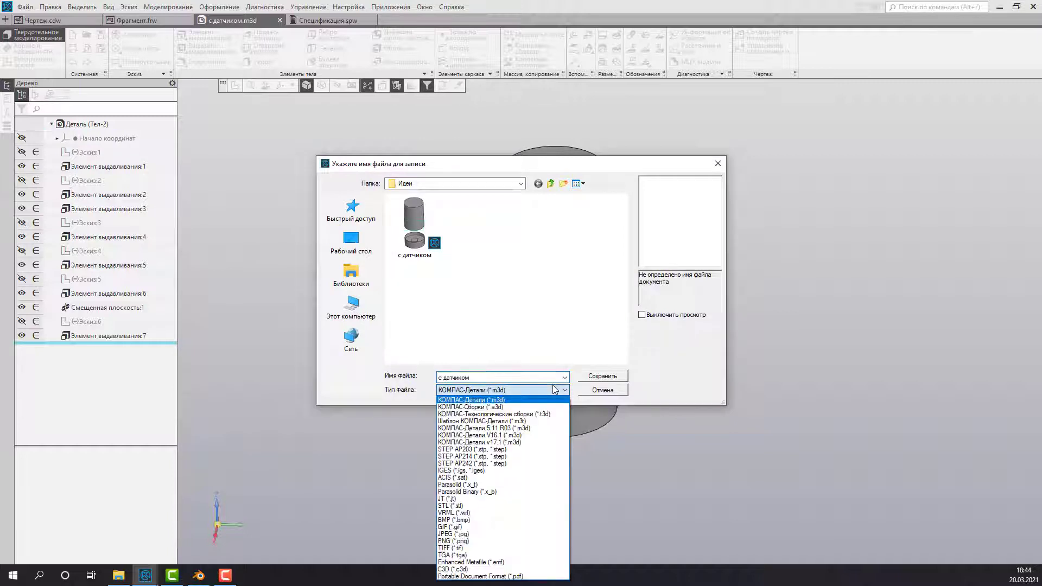
left_click(565, 194)
left_click_drag(546, 163, 546, 73)
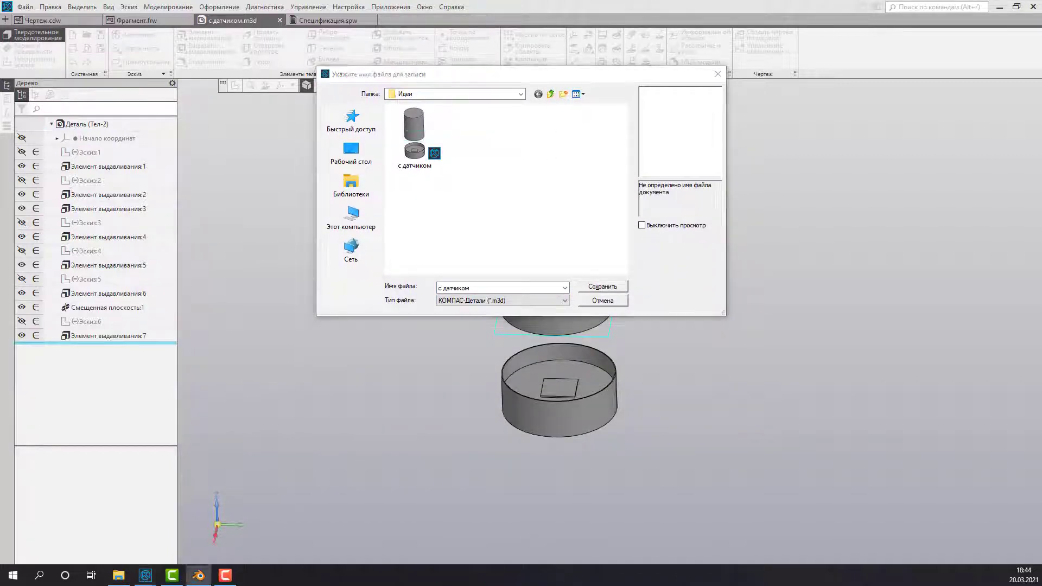
left_click(199, 576)
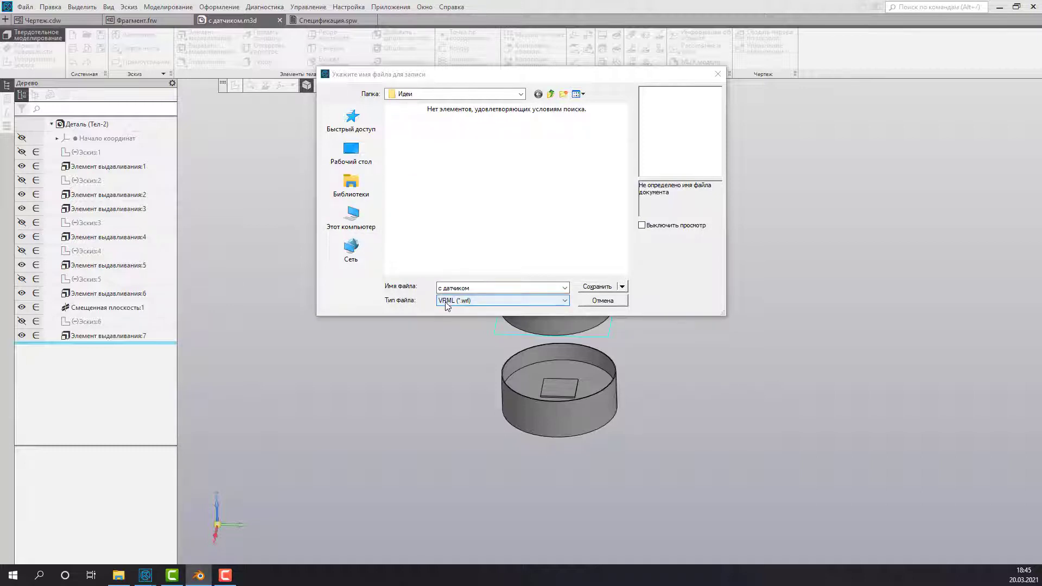
left_click(532, 302)
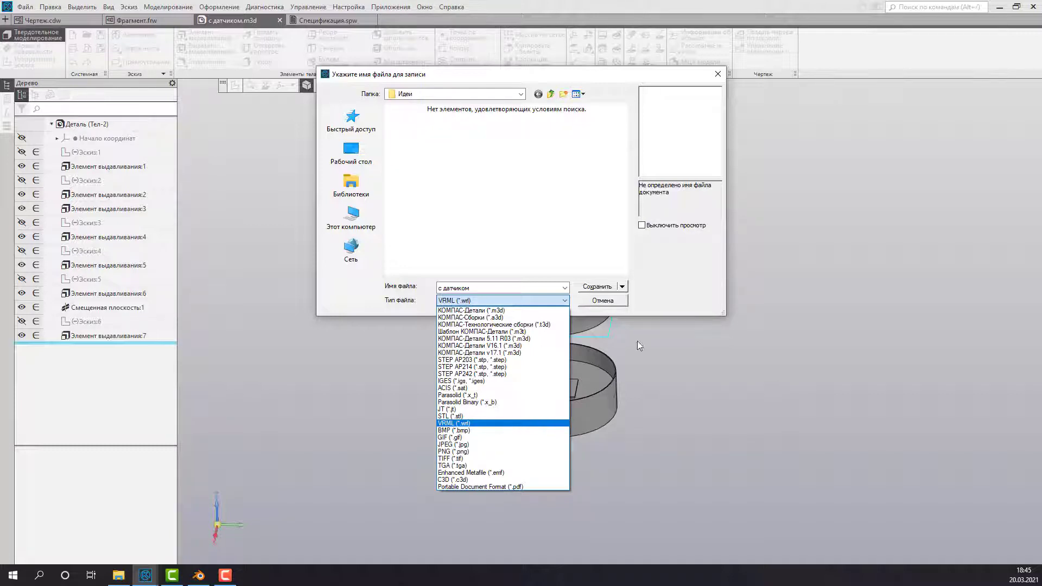
left_click(613, 304)
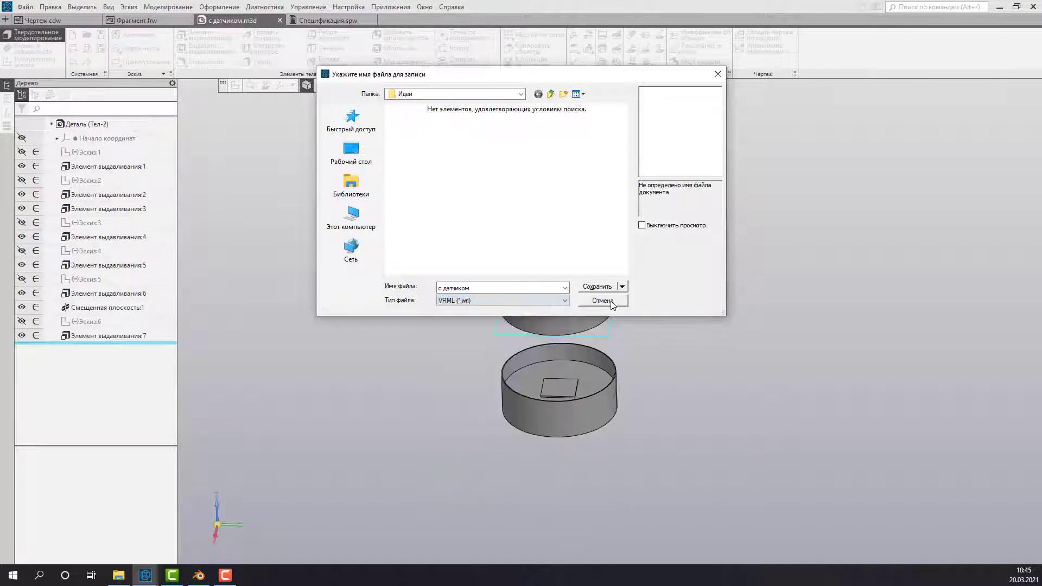
left_click(612, 305)
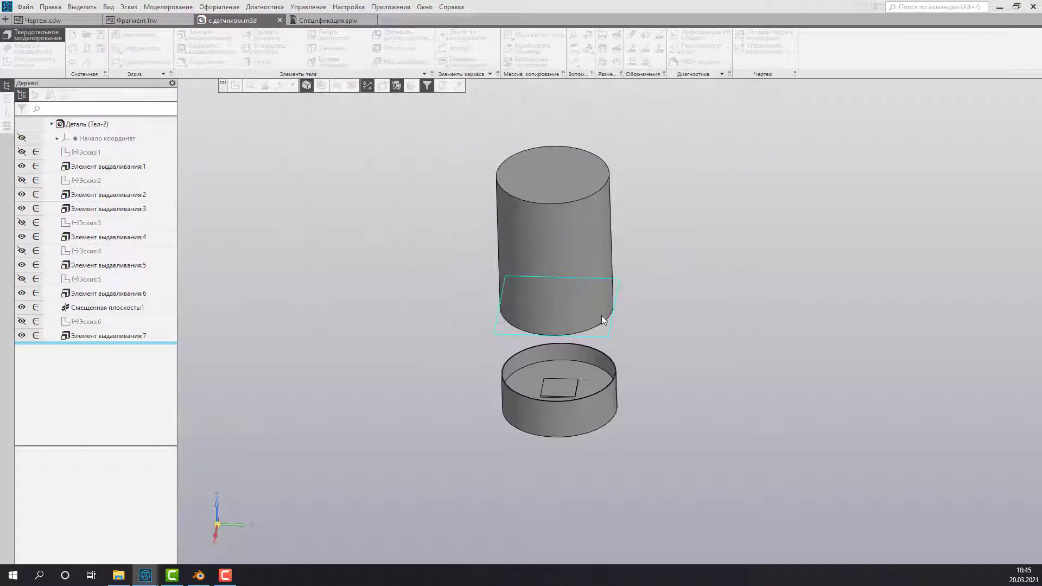
Create a new blank Деталь part and start a sketch on plane XY.
left_click(21, 7)
left_click(20, 8)
left_click(21, 10)
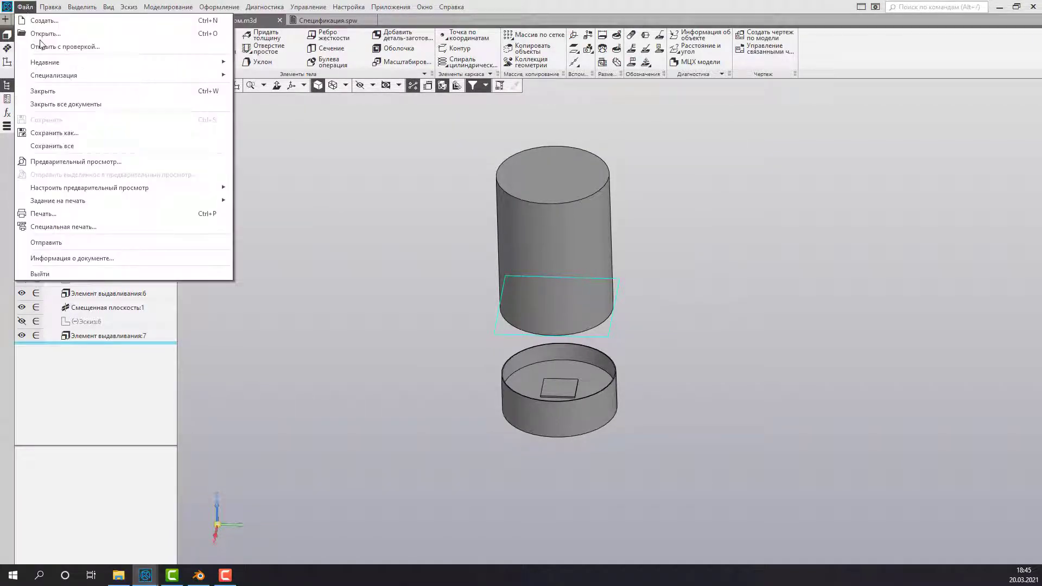
left_click(389, 168)
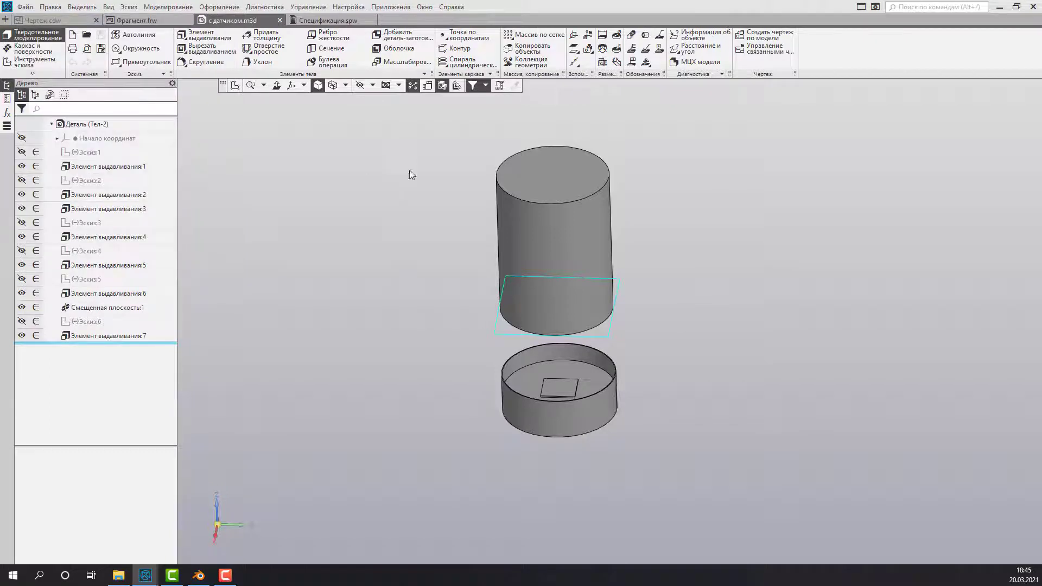
double_click(393, 191)
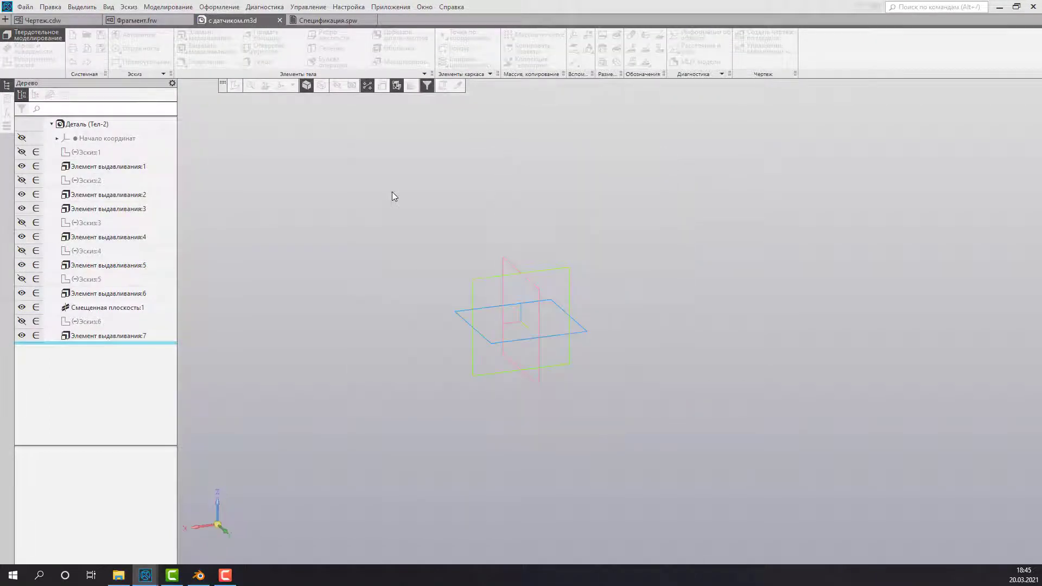
left_click(462, 316)
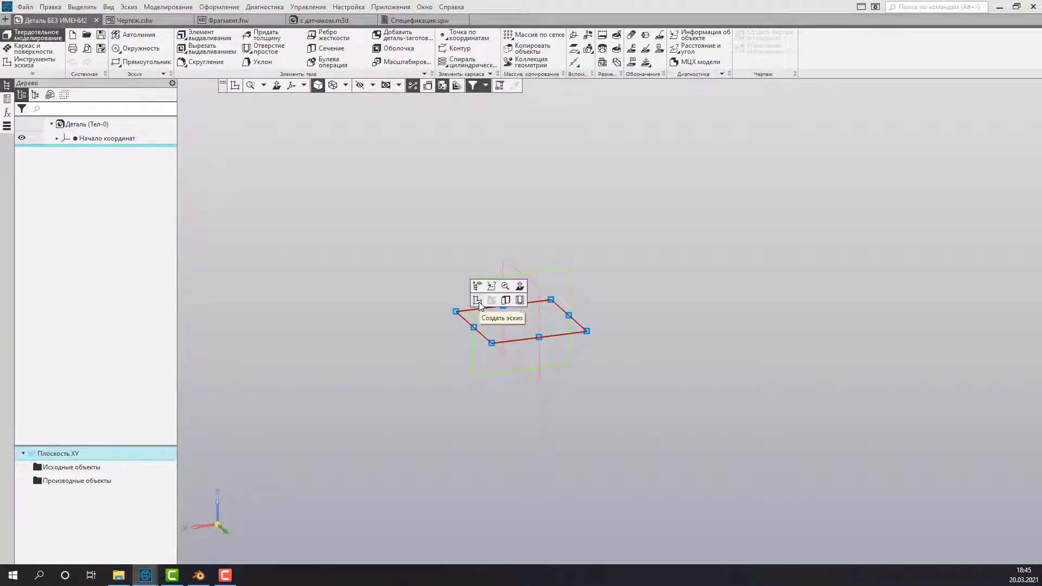
left_click(477, 301)
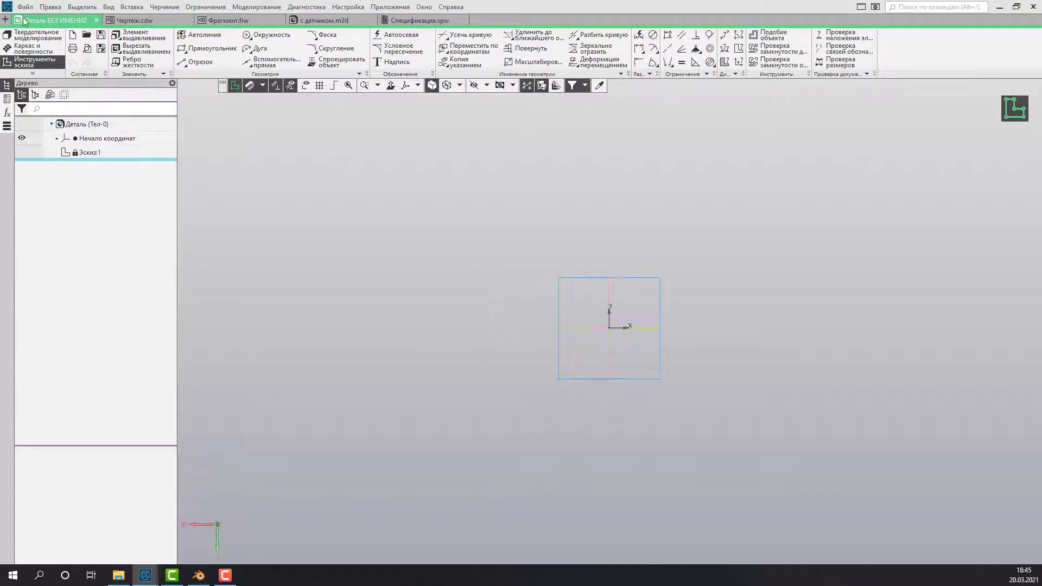
mouse_move(236, 19)
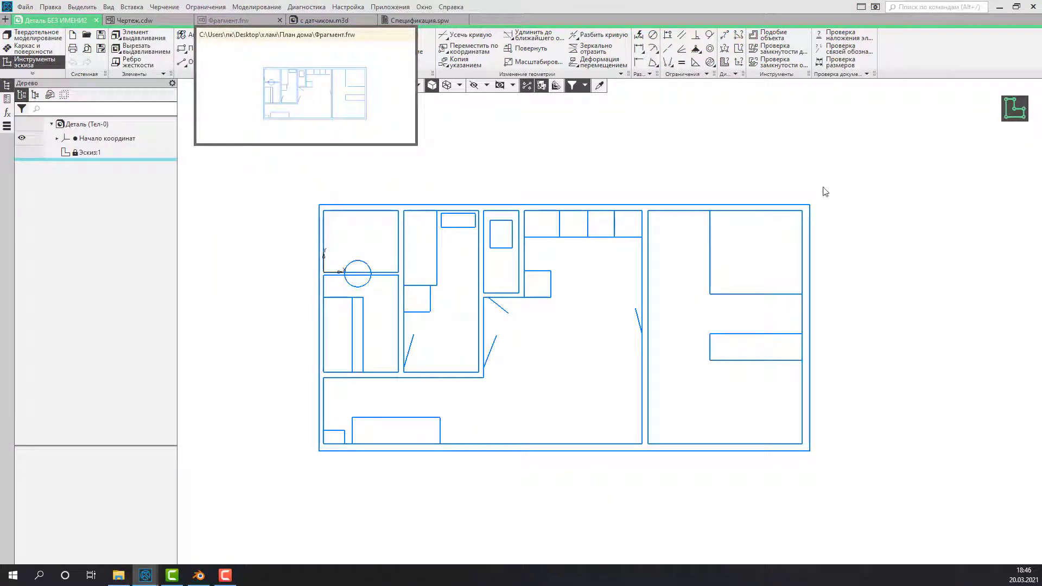
Copy the floor plan from Фрагмент.frw with its bottom-left corner as base point.
left_click(510, 270)
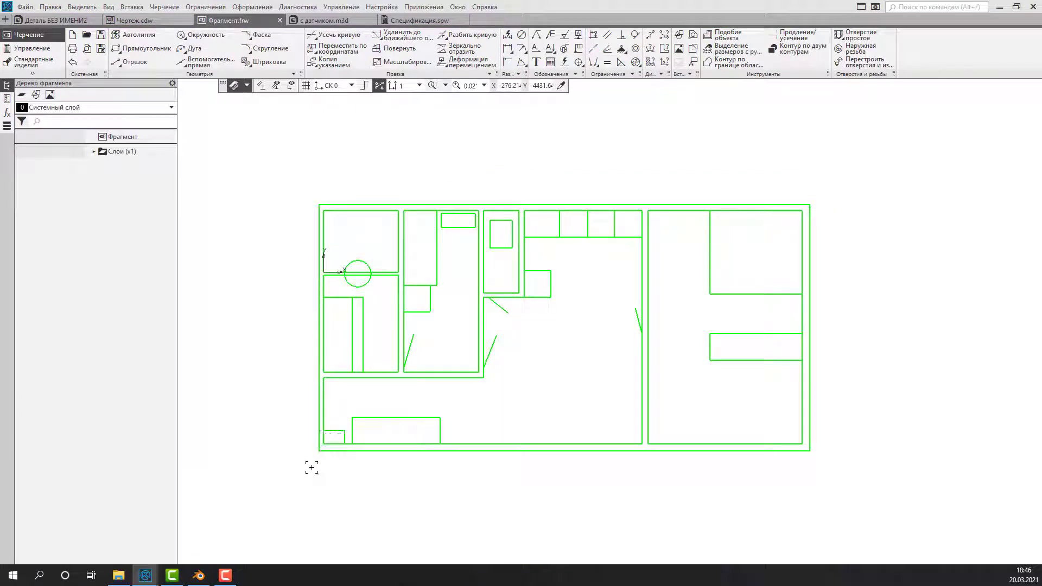
key("ctrl+c")
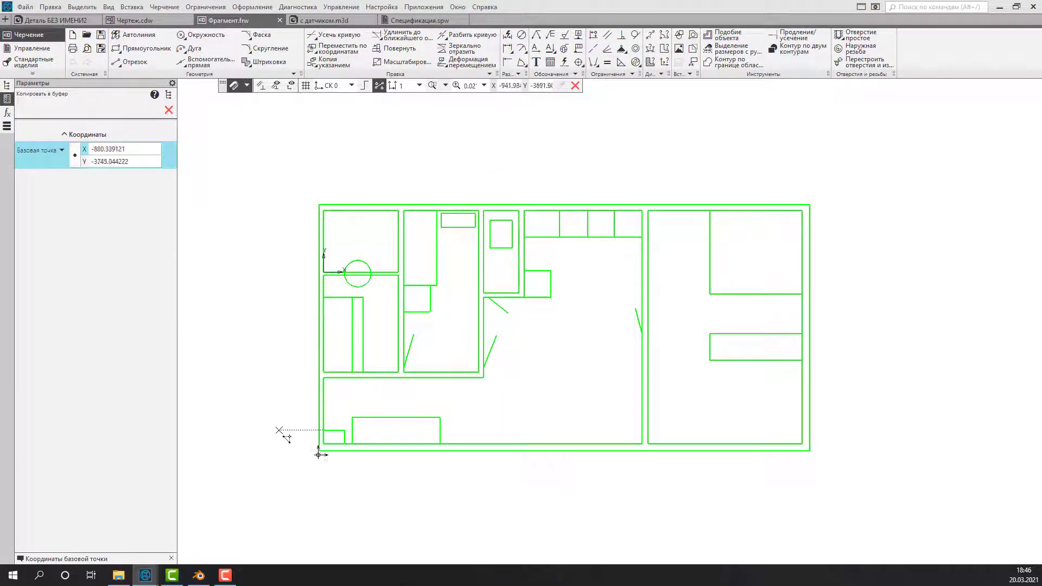
left_click(319, 450)
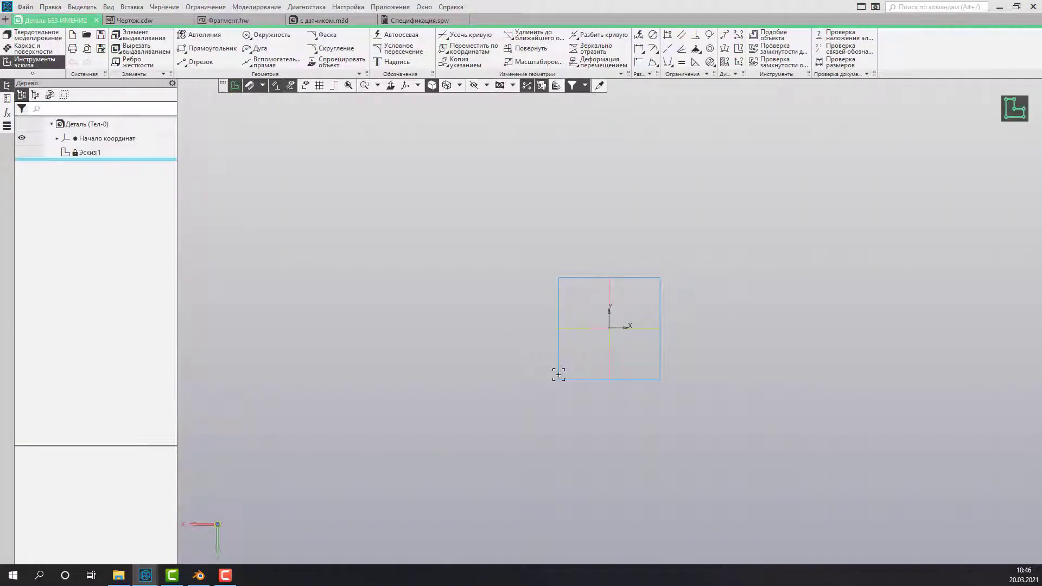
Paste the floor plan into the sketch at origin 0,0 and finish the sketch.
key("ctrl+v")
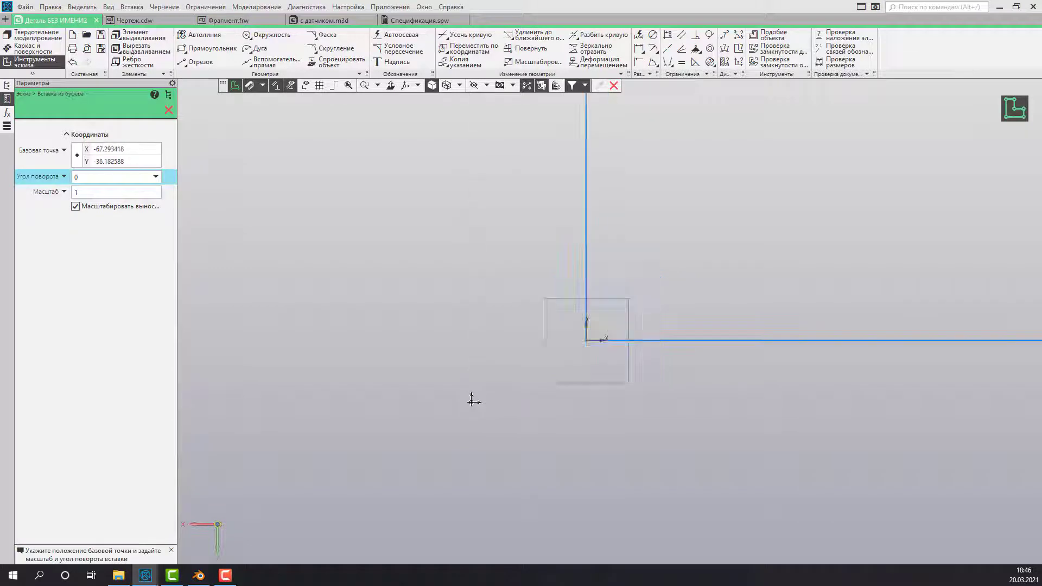
scroll(472, 400, "down", 3)
scroll(472, 400, "down", 2)
scroll(469, 404, "up", 6)
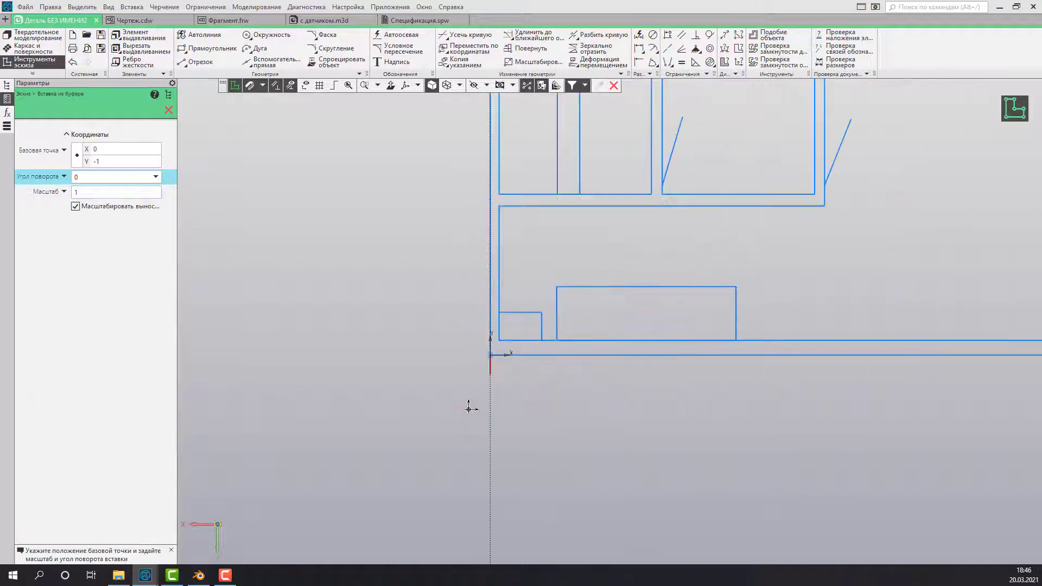
left_click(191, 134)
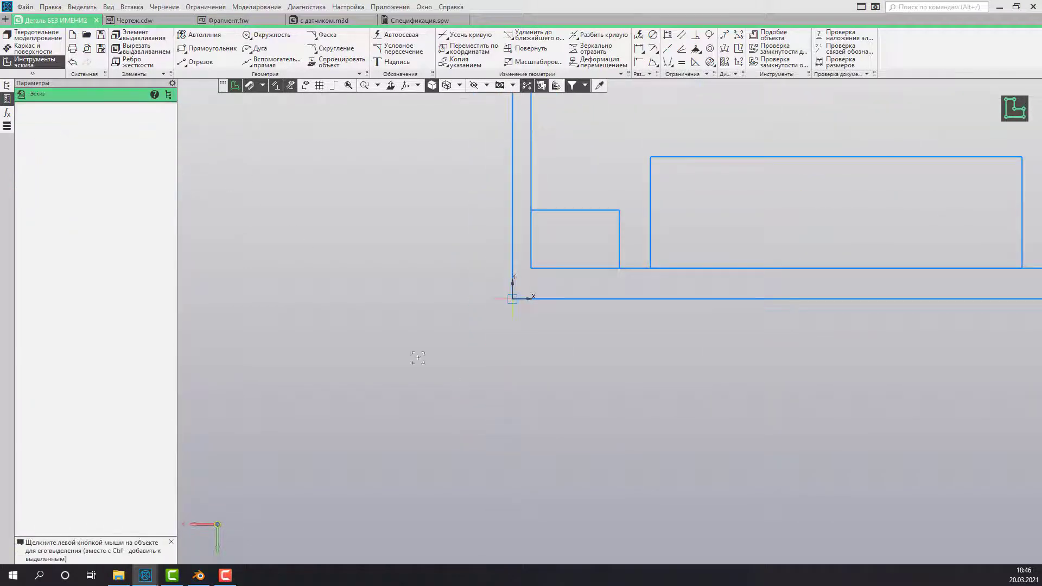
scroll(434, 367, "down", 5)
scroll(530, 333, "up", 3)
scroll(530, 333, "down", 2)
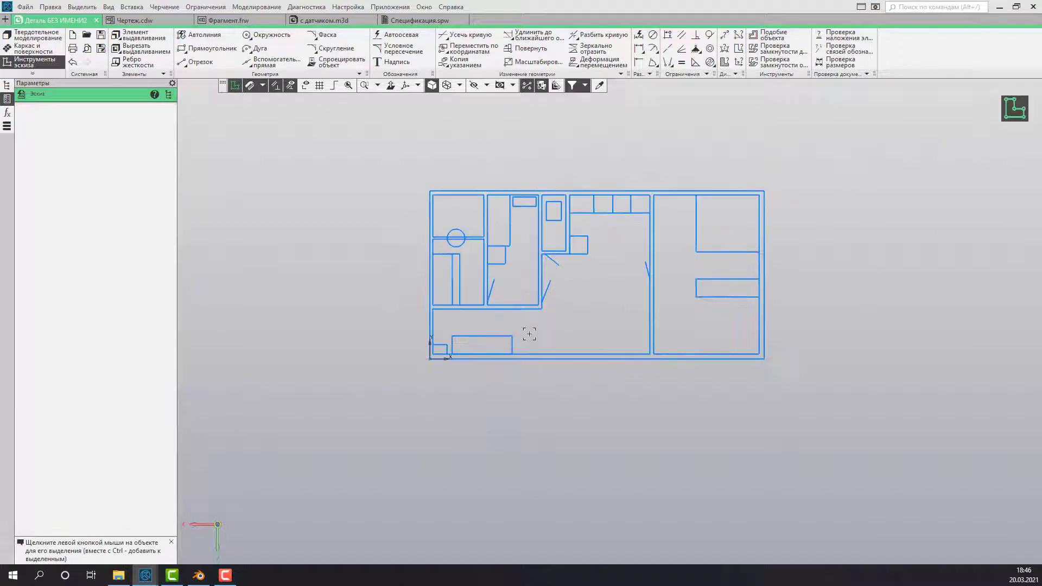
scroll(520, 329, "up", 2)
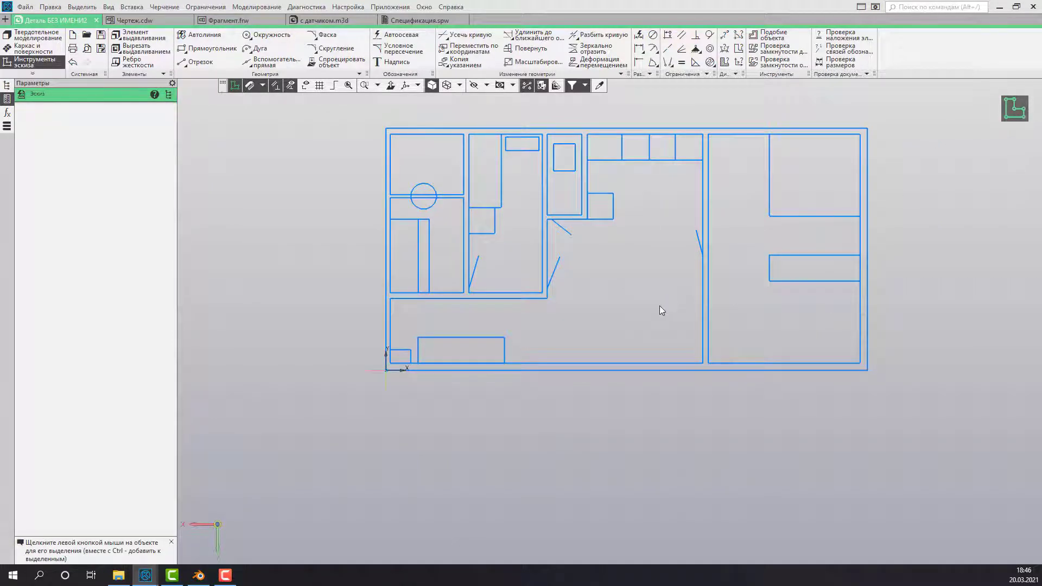
key("ctrl+Return")
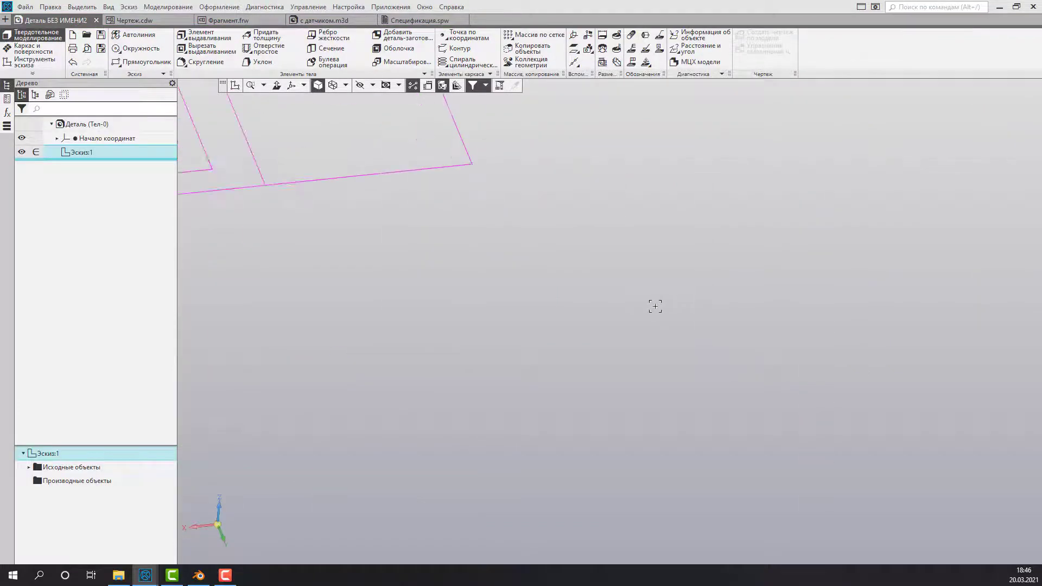
scroll(669, 408, "up", 3)
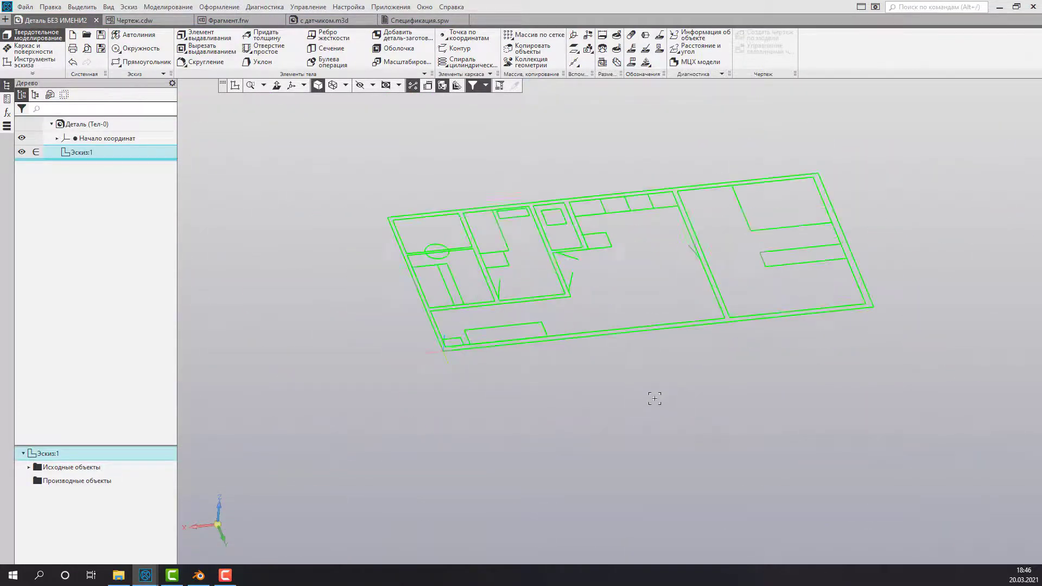
left_click(653, 396)
mouse_move(565, 360)
middle_mouse_down("shift")
mouse_move(550, 322)
mouse_move(487, 389)
mouse_move(579, 418)
mouse_move(511, 425)
mouse_move(523, 429)
middle_mouse_up("shift")
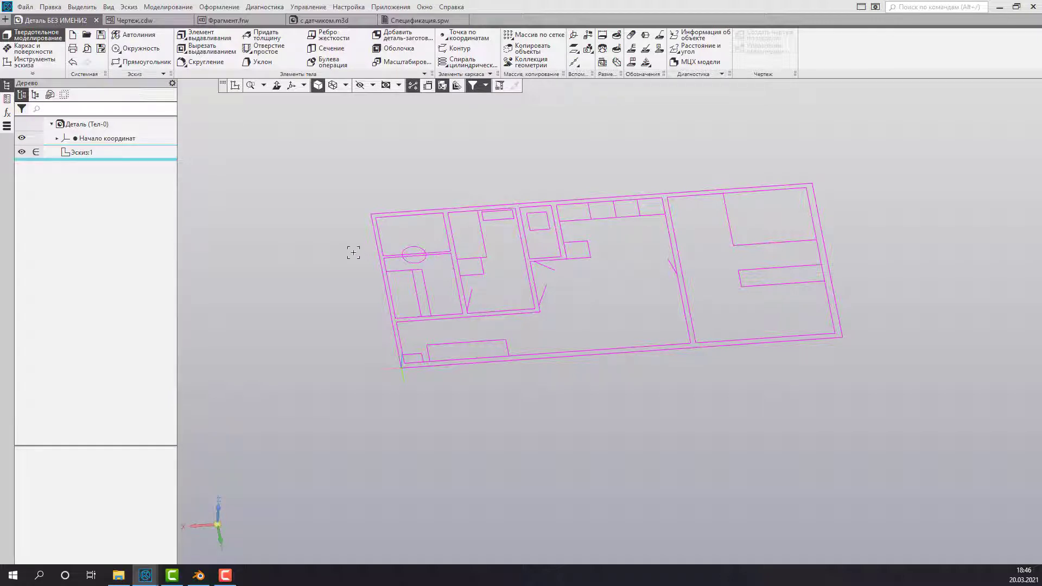
Save the sketch-only part as a VRML (*.wrl) file.
left_click(25, 7)
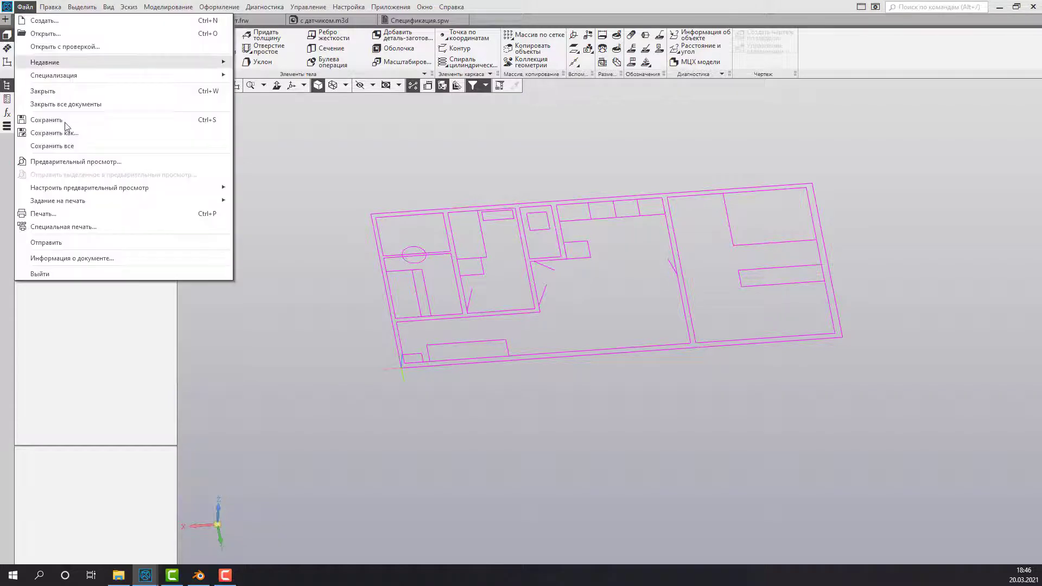
left_click(206, 189)
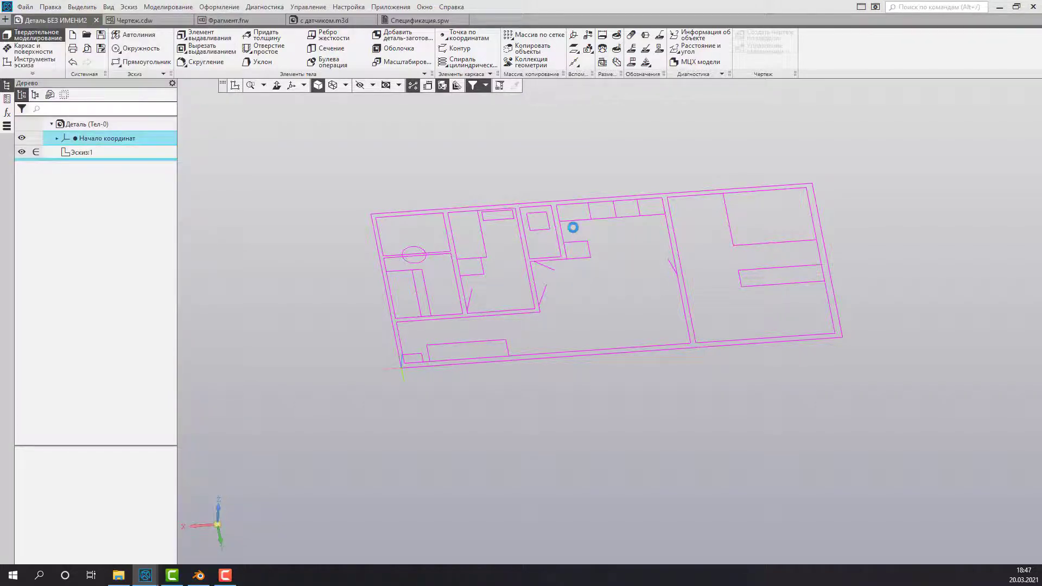
left_click(552, 300)
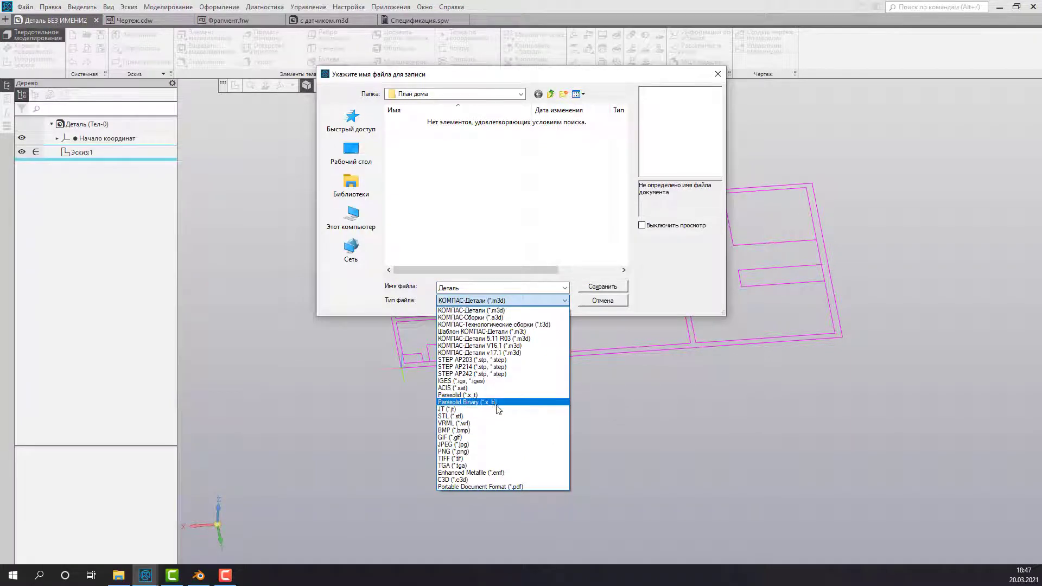
left_click(497, 423)
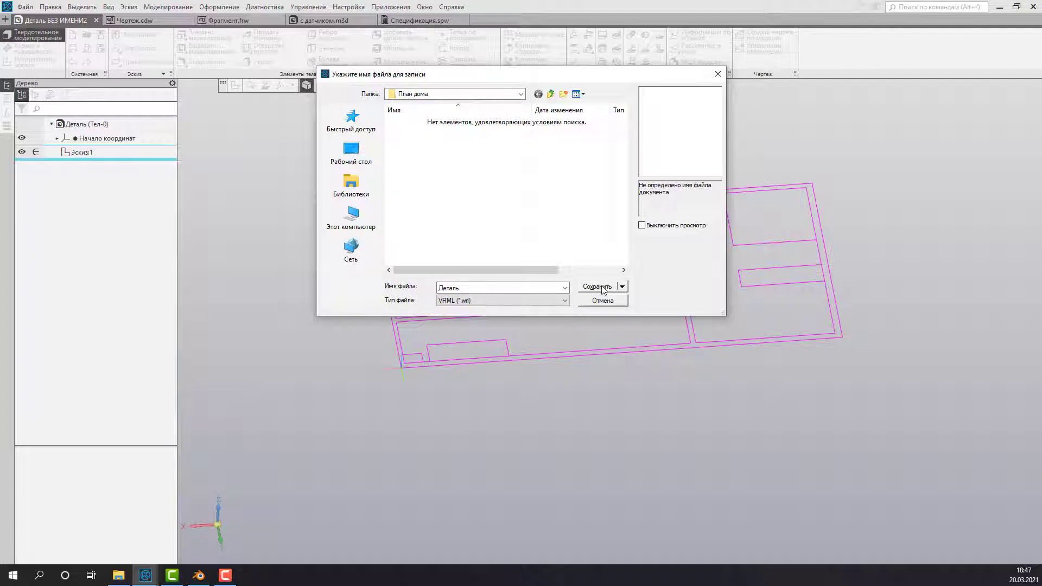
left_click(602, 289)
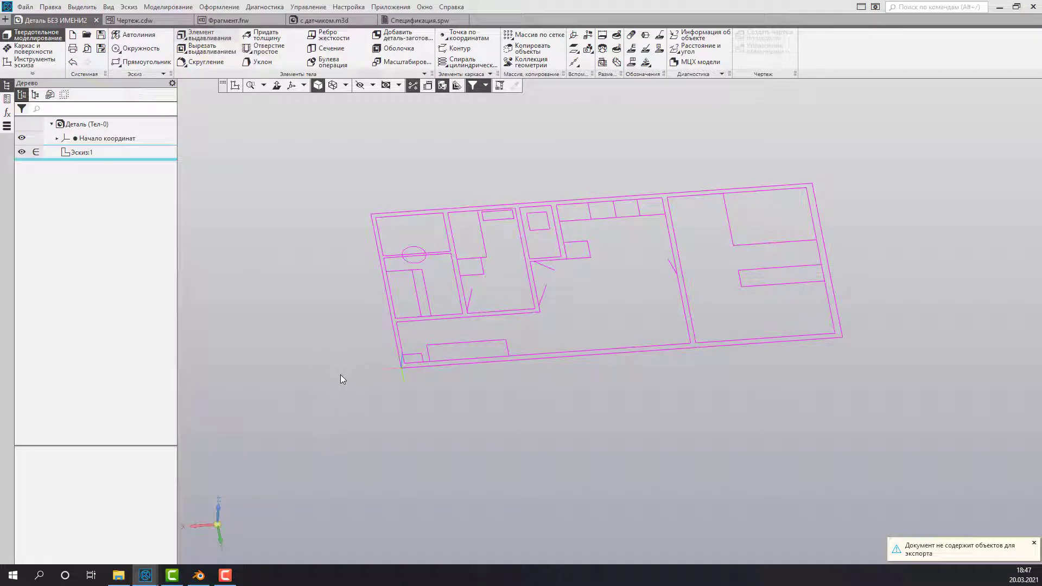
Start an extrusion (Ctrl+E) and set its distance to 100.
key("ctrl+e")
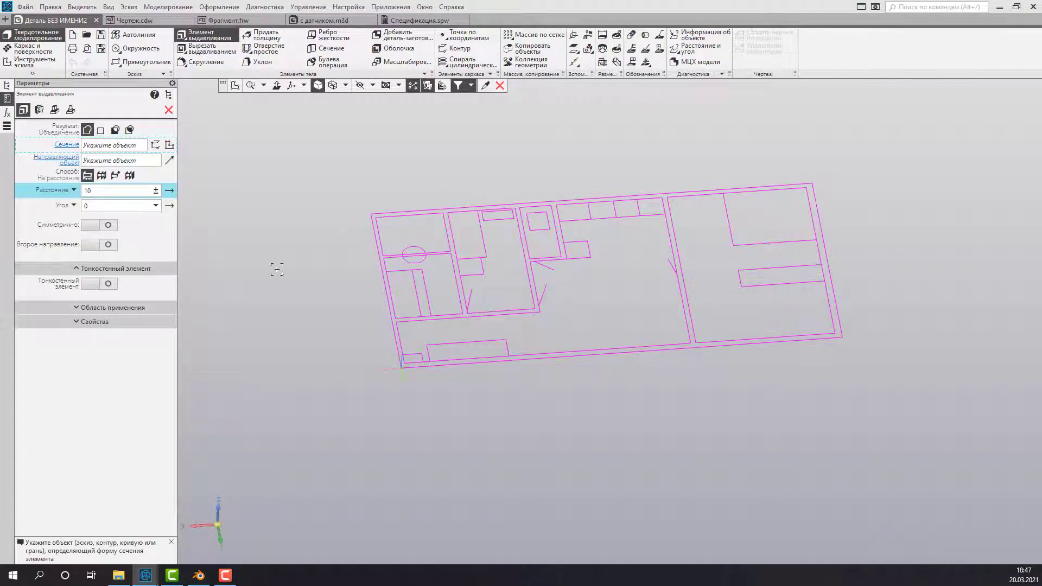
scroll(423, 356, "up", 5)
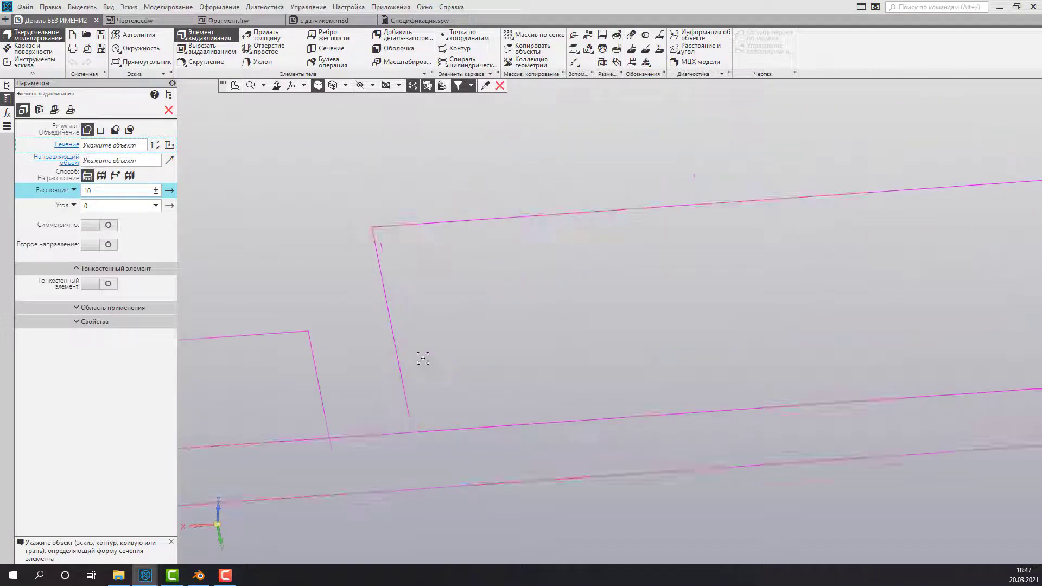
scroll(251, 416, "down", 1)
scroll(356, 438, "up", 4)
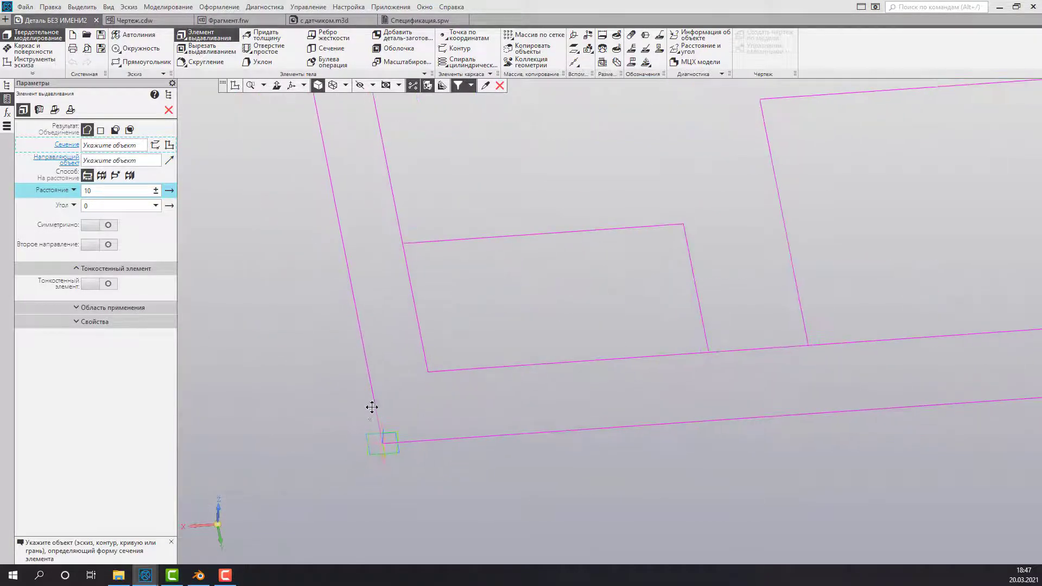
mouse_move(382, 401)
middle_mouse_down()
mouse_move(403, 379)
mouse_move(356, 349)
middle_mouse_up()
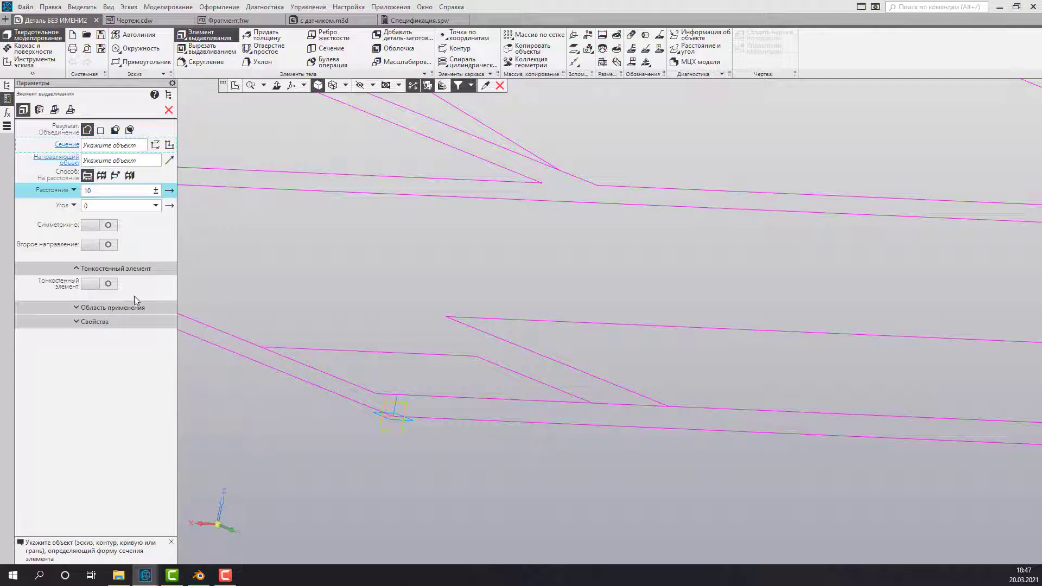
left_click(106, 194)
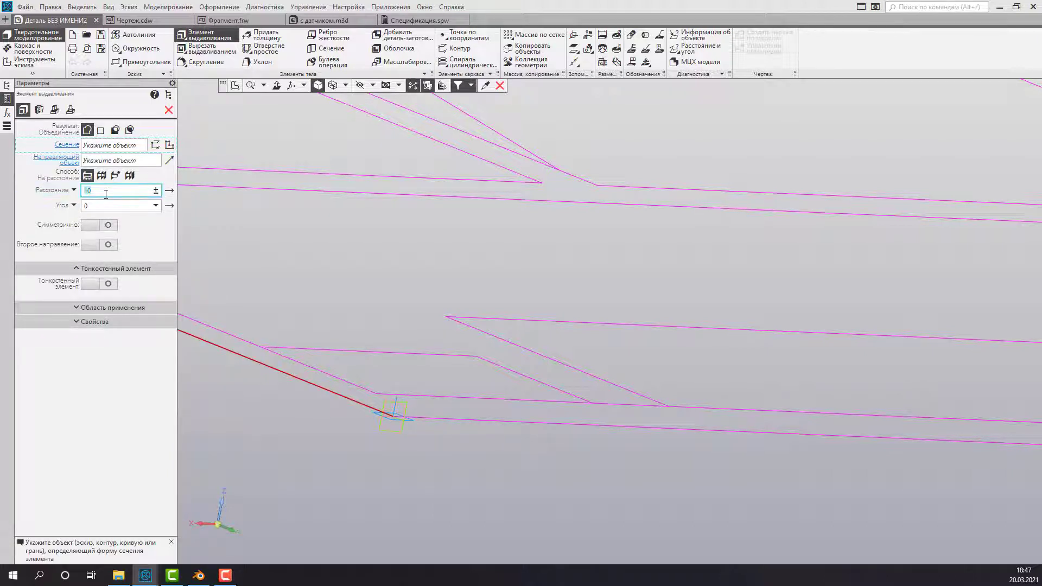
key("Return")
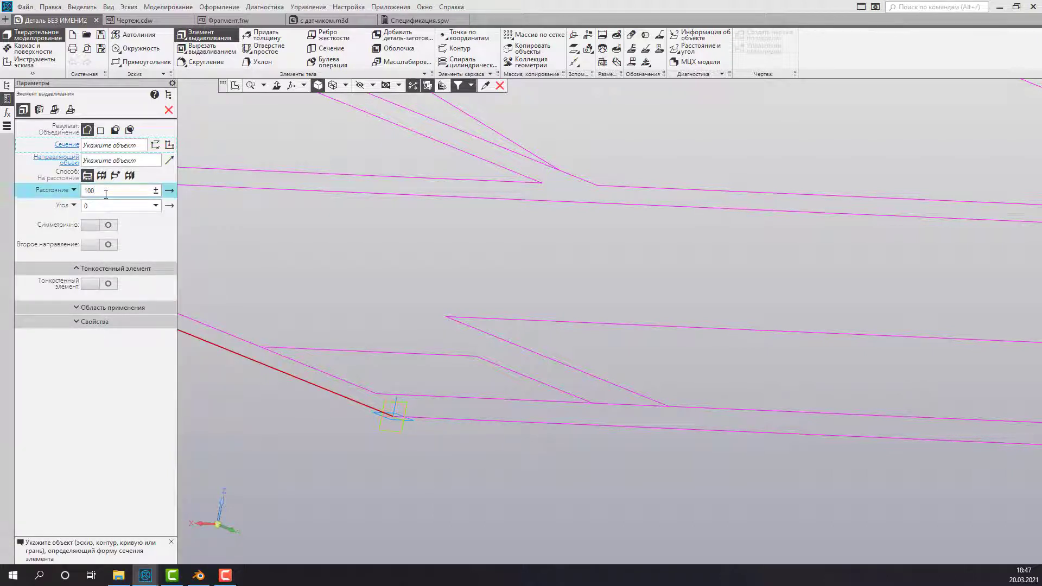
Pick Эскиз:1 in the tree as the section to extrude.
scroll(344, 302, "down", 3)
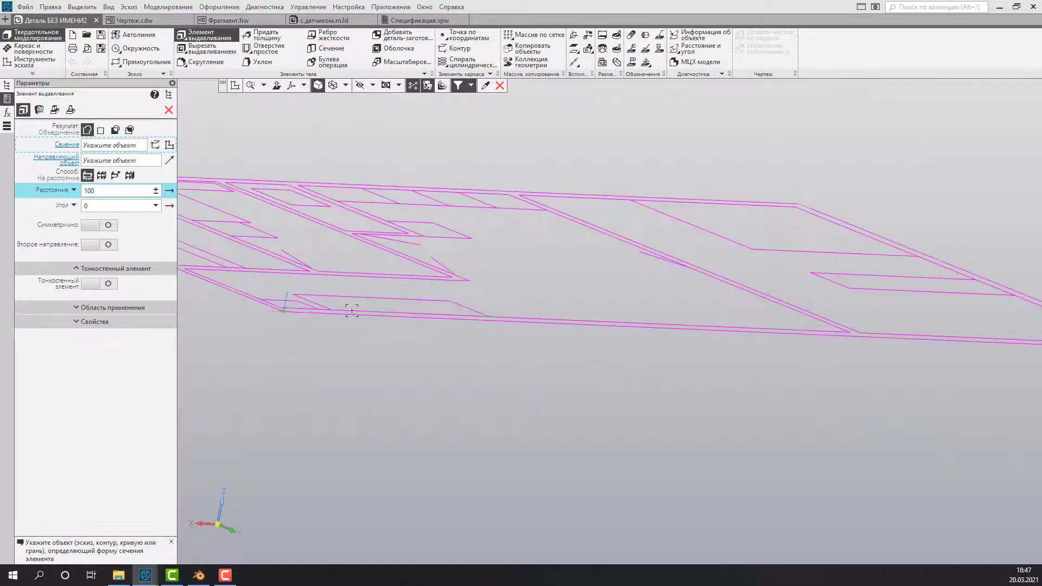
scroll(364, 310, "down", 3)
scroll(324, 303, "down", 2)
scroll(325, 302, "up", 2)
scroll(377, 317, "up", 2)
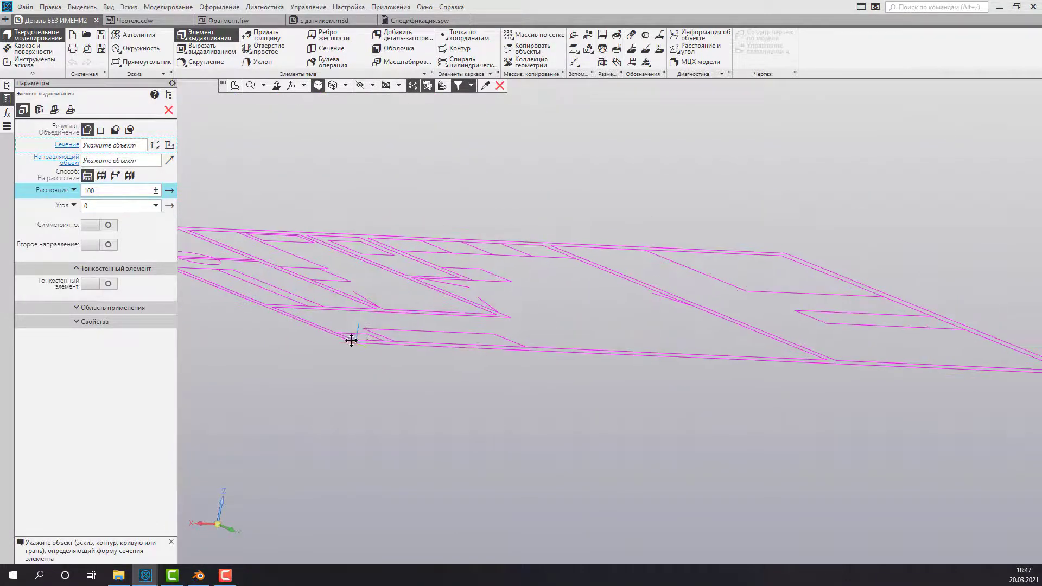
scroll(455, 345, "up", 2)
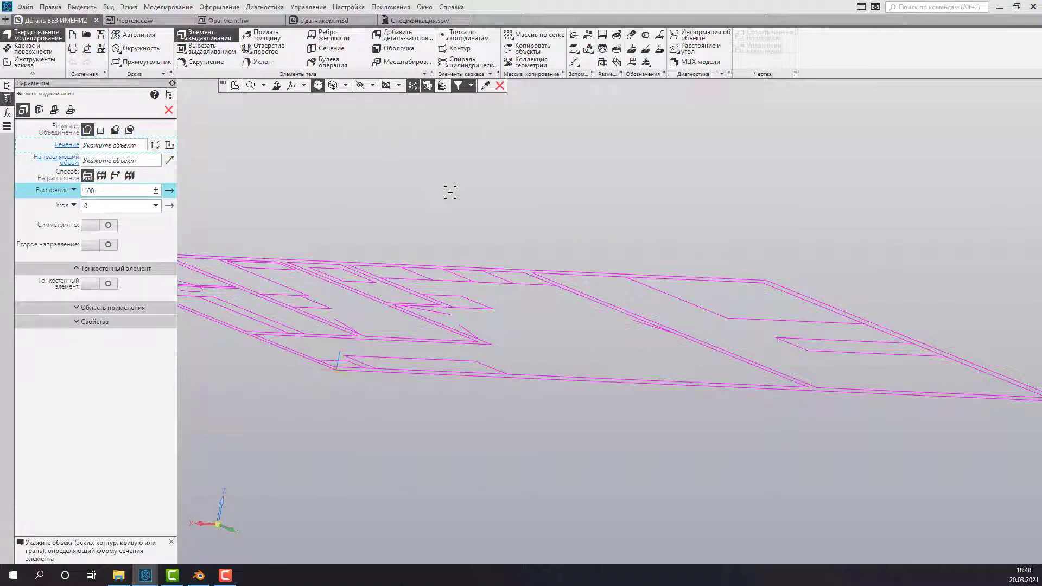
mouse_move(450, 192)
middle_mouse_down("shift")
mouse_move(421, 215)
mouse_move(531, 194)
middle_mouse_up("shift")
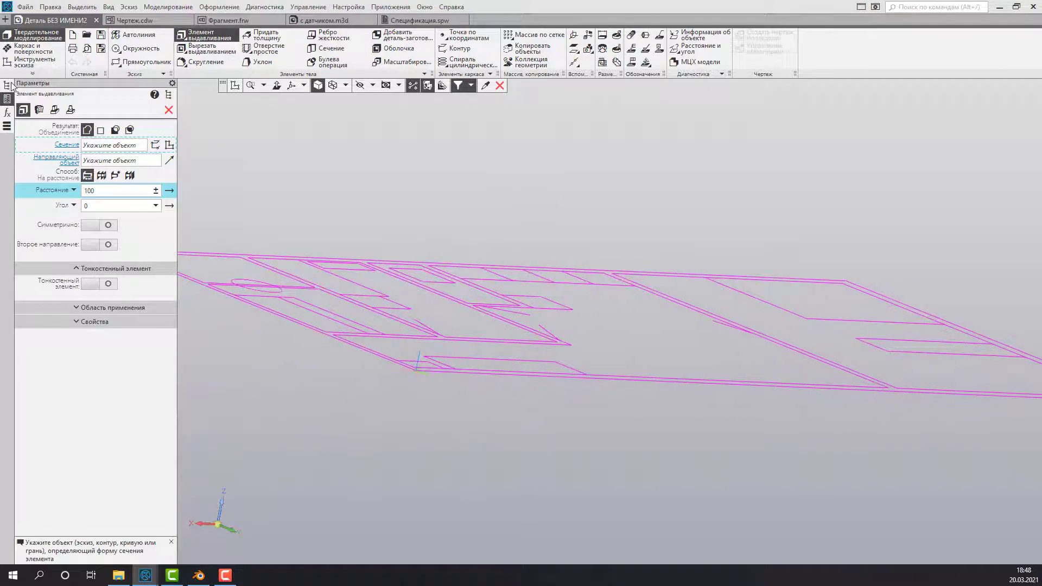
left_click(7, 85)
left_click(103, 152)
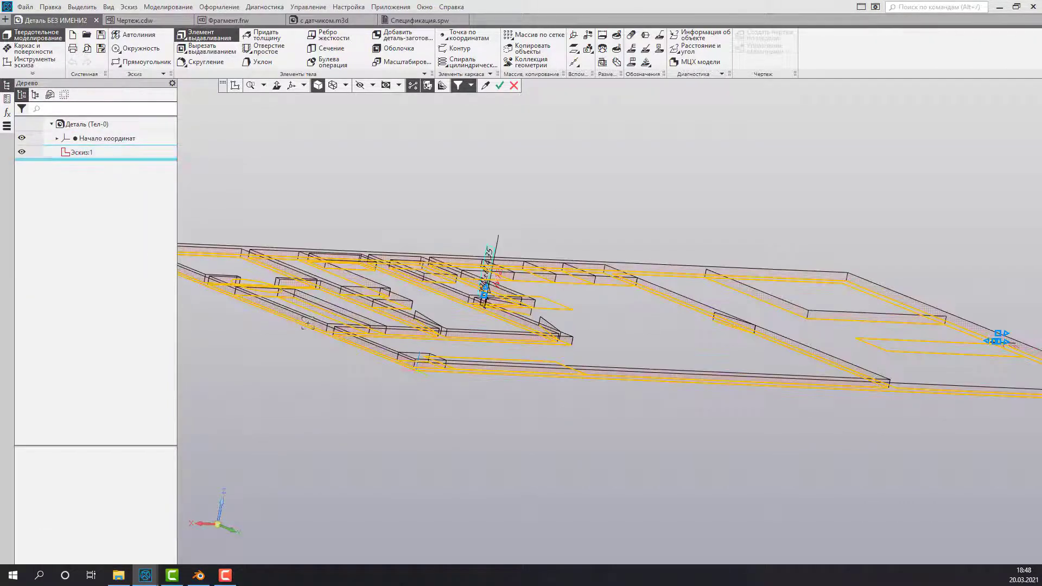
Orbit and zoom around the extrusion preview to check the raised walls.
mouse_move(487, 424)
middle_mouse_down()
mouse_move(415, 410)
mouse_move(517, 284)
mouse_move(372, 295)
middle_mouse_up()
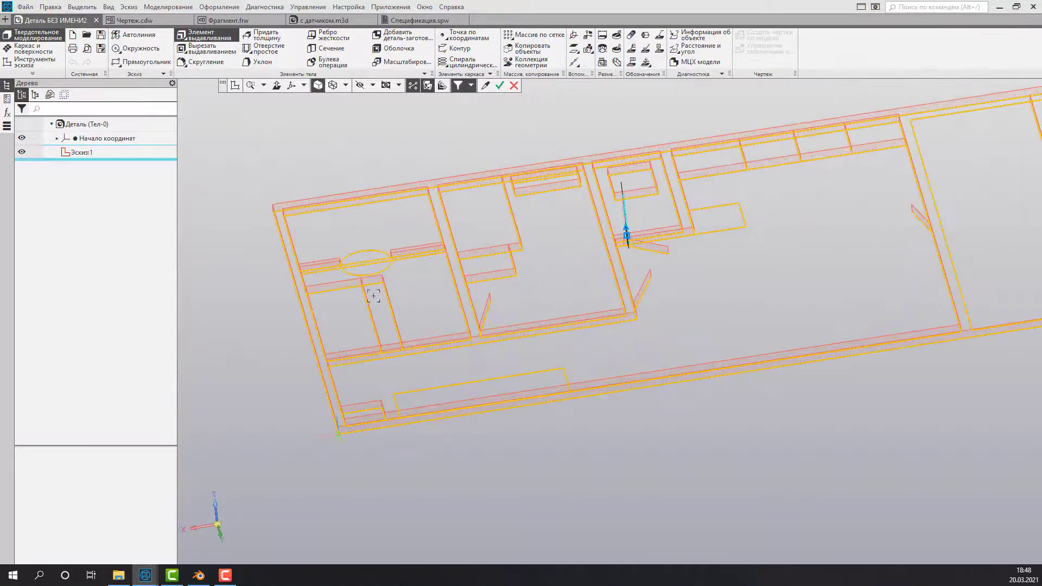
scroll(342, 295, "up", 5)
scroll(470, 308, "down", 2)
scroll(407, 299, "down", 1)
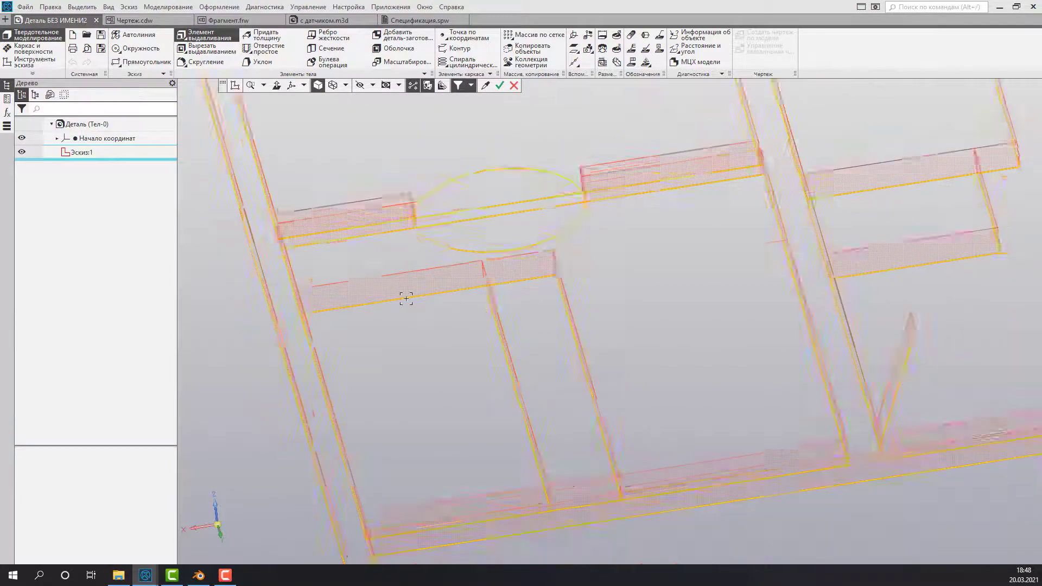
scroll(406, 299, "down", 1)
scroll(429, 335, "down", 2)
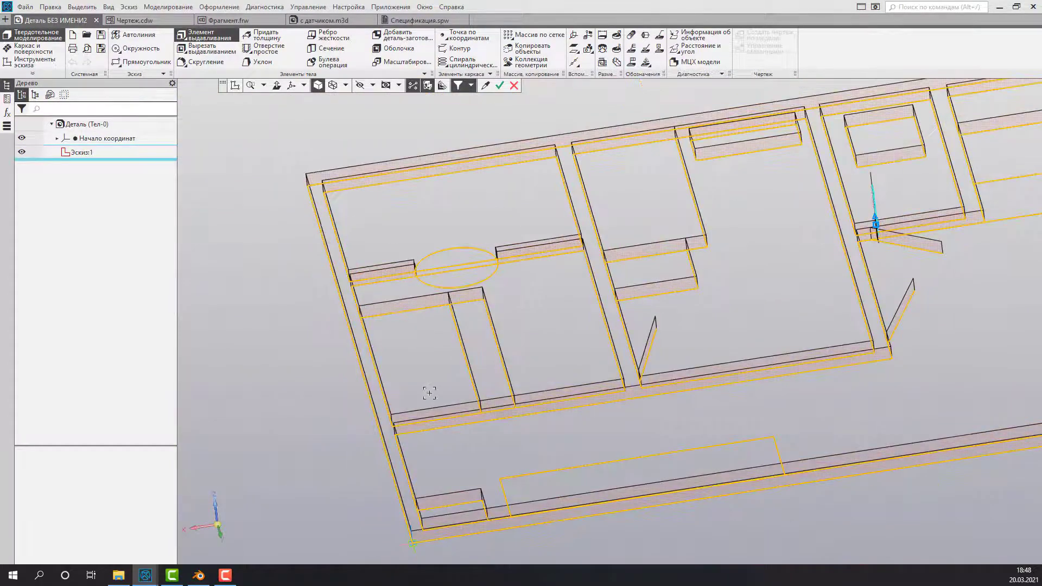
scroll(426, 390, "up", 3)
scroll(421, 391, "down", 3)
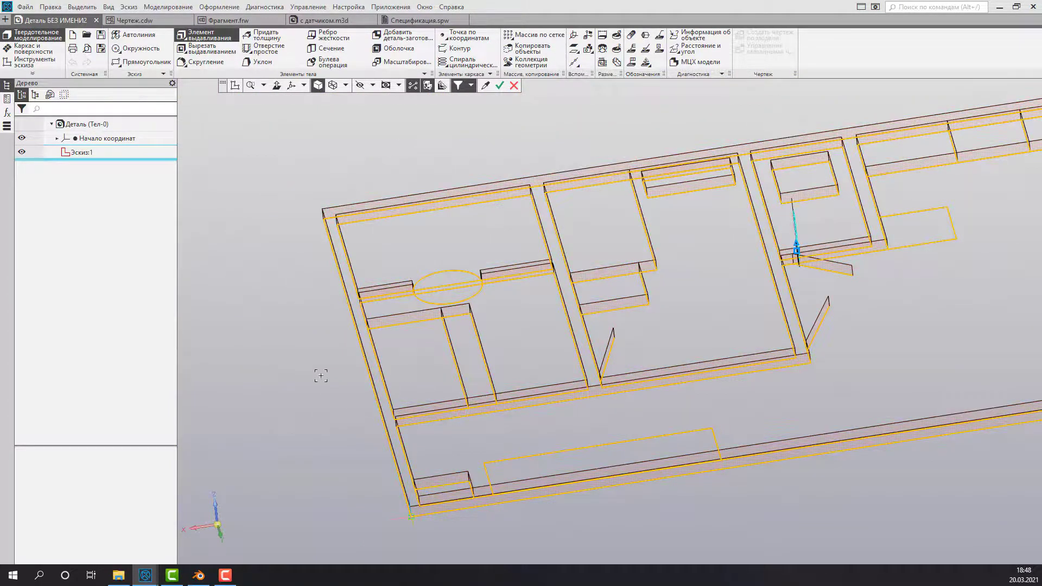
scroll(319, 374, "down", 2)
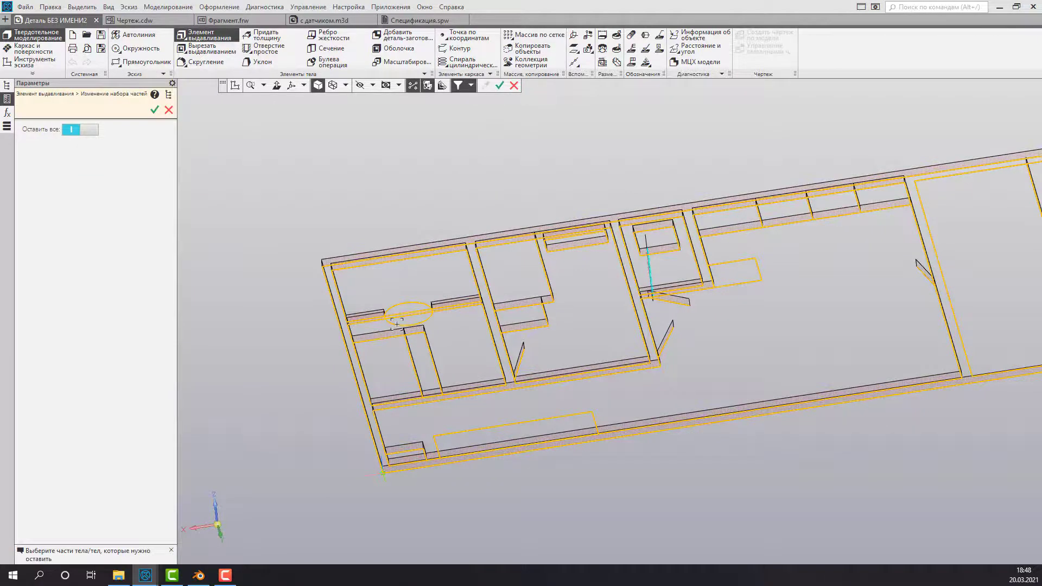
scroll(397, 324, "up", 3)
scroll(399, 342, "up", 1)
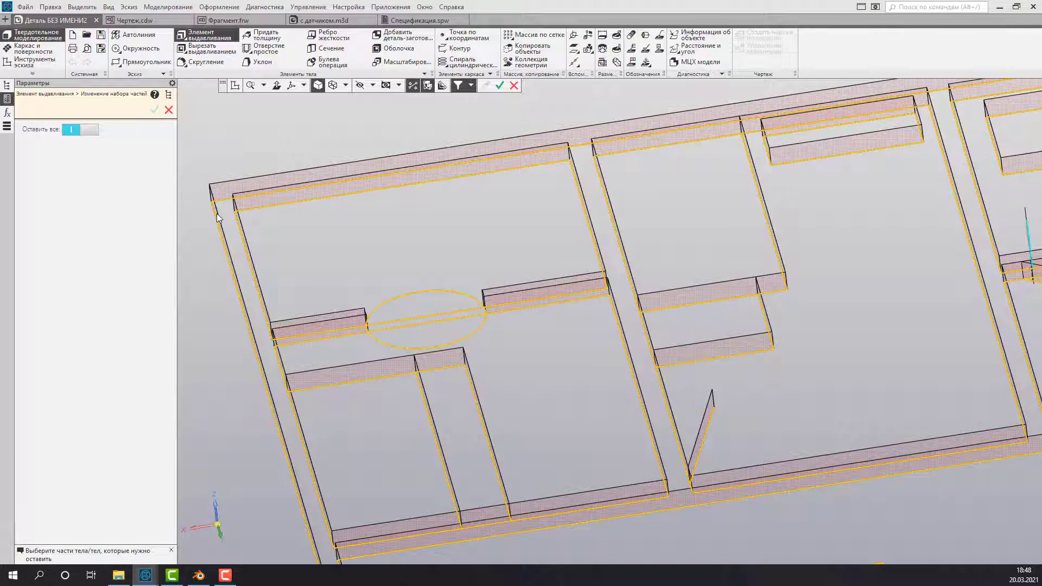
Apply the extrusion keeping all parts, then zoom over the solid walls.
key("ctrl+Return")
scroll(217, 215, "down", 3)
scroll(292, 204, "up", 2)
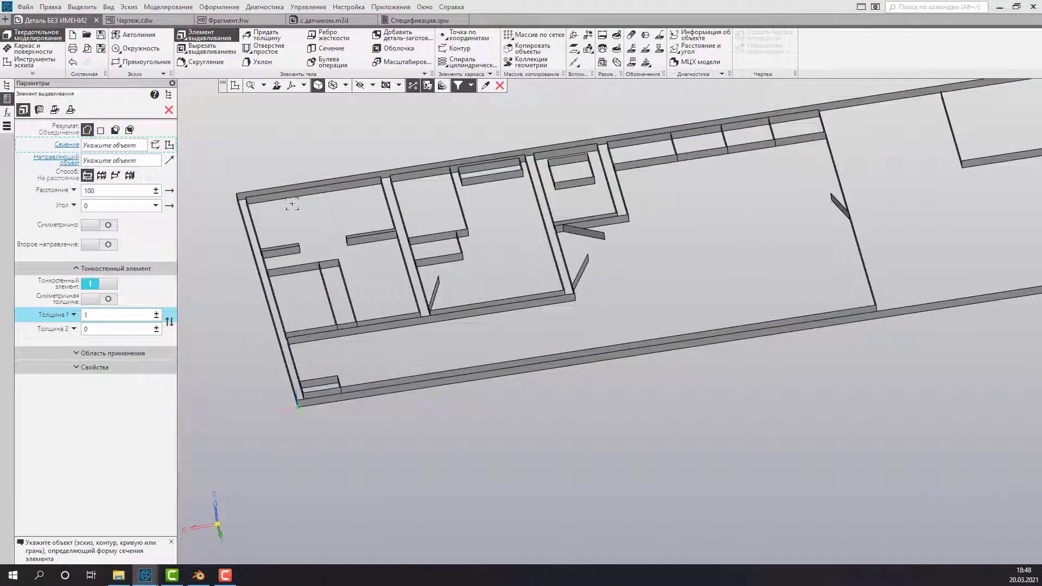
scroll(475, 243, "down", 2)
scroll(475, 243, "down", 1)
scroll(467, 247, "down", 1)
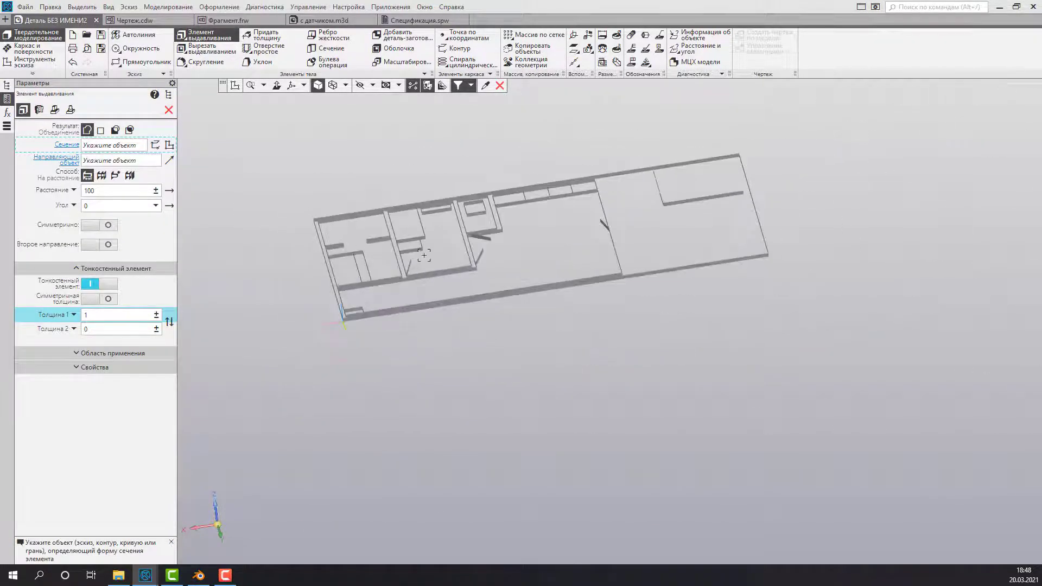
scroll(445, 263, "up", 3)
scroll(380, 254, "up", 2)
scroll(426, 291, "up", 2)
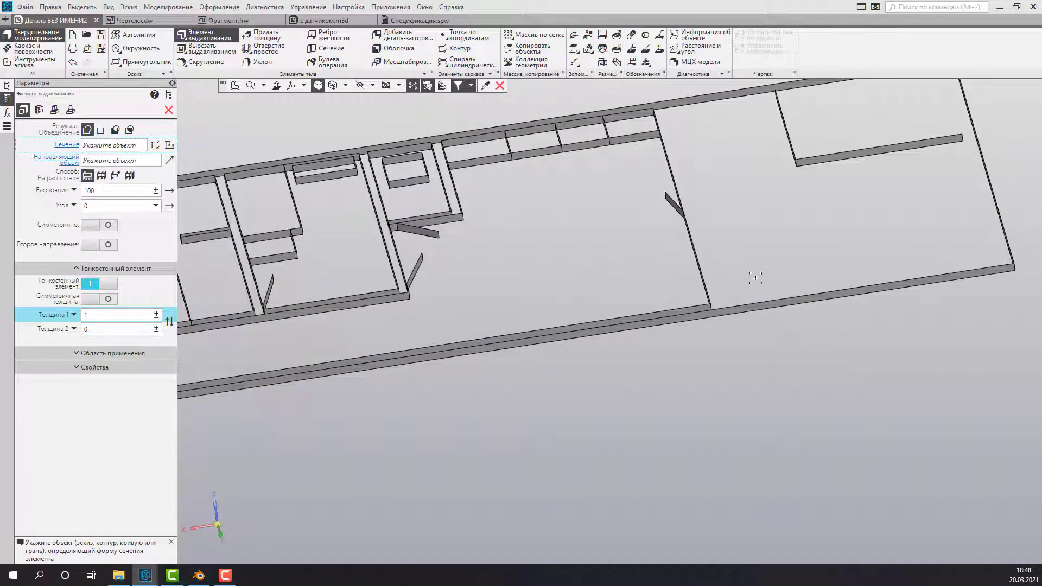
Pan and orbit to inspect the walls, then close the extrusion parameters.
mouse_move(752, 274)
middle_mouse_down("shift")
mouse_move(661, 346)
mouse_move(763, 281)
mouse_move(1004, 298)
mouse_move(772, 288)
mouse_move(799, 291)
mouse_move(814, 276)
mouse_move(746, 275)
mouse_move(791, 237)
middle_mouse_up("shift")
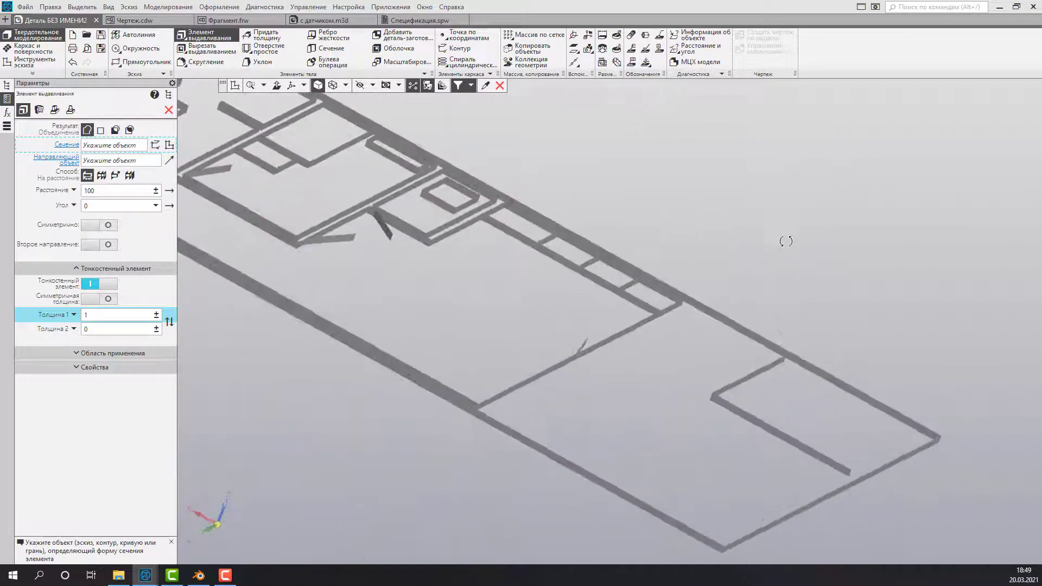
scroll(675, 244, "down", 3)
mouse_move(675, 244)
middle_mouse_down()
mouse_move(686, 303)
mouse_move(749, 377)
mouse_move(731, 356)
mouse_move(740, 330)
mouse_move(800, 384)
mouse_move(780, 386)
mouse_move(766, 259)
middle_mouse_up()
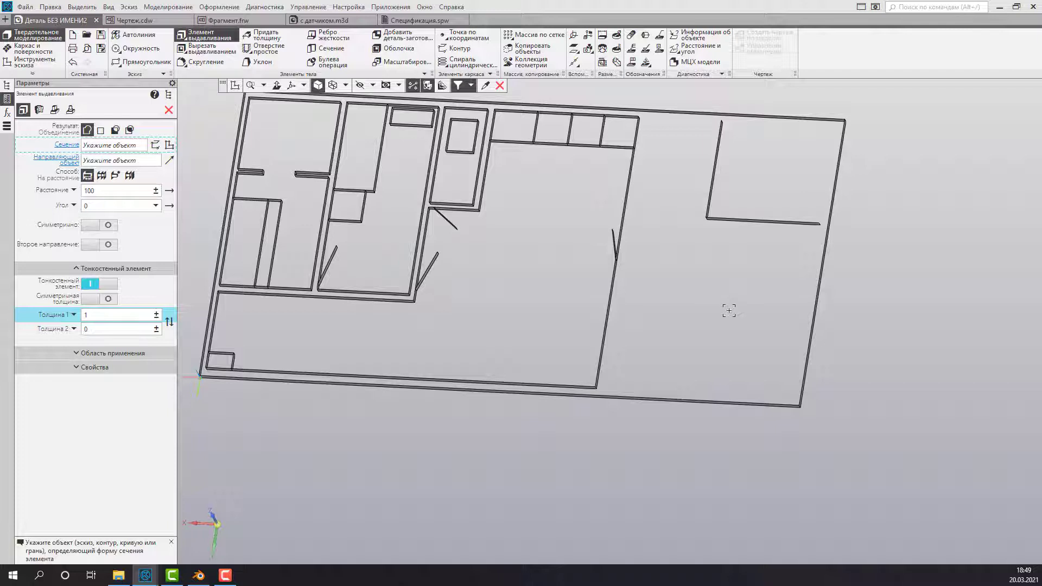
scroll(729, 311, "down", 1)
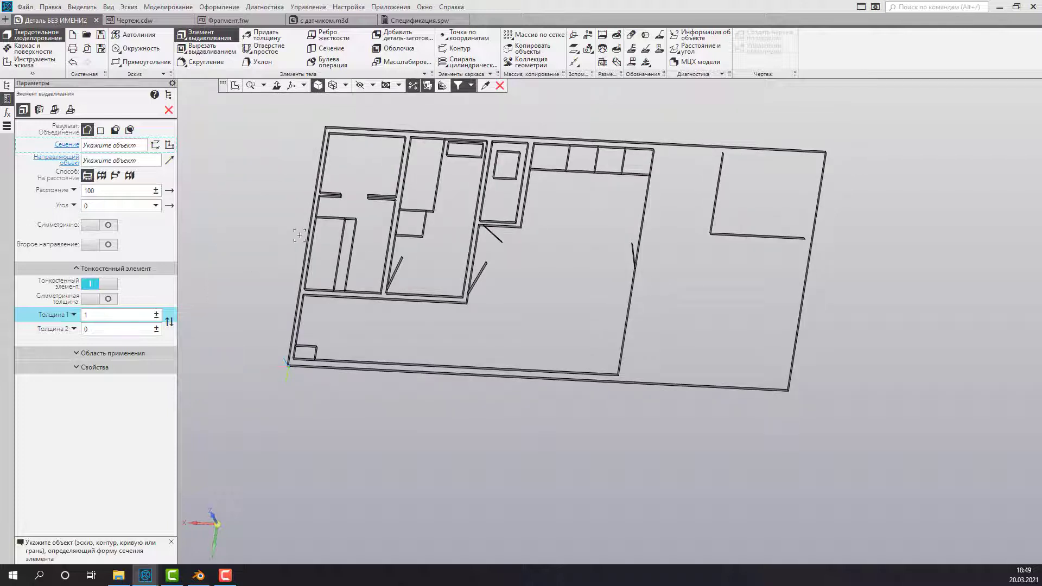
left_click(169, 110)
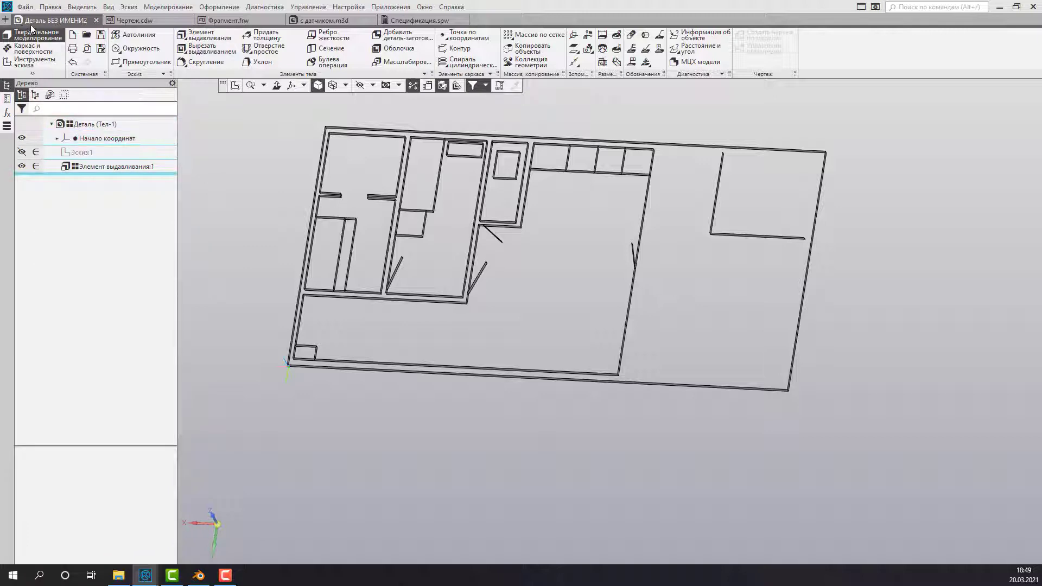
Export the wall model as VRML (*.wrl), then close the part without saving.
left_click(25, 6)
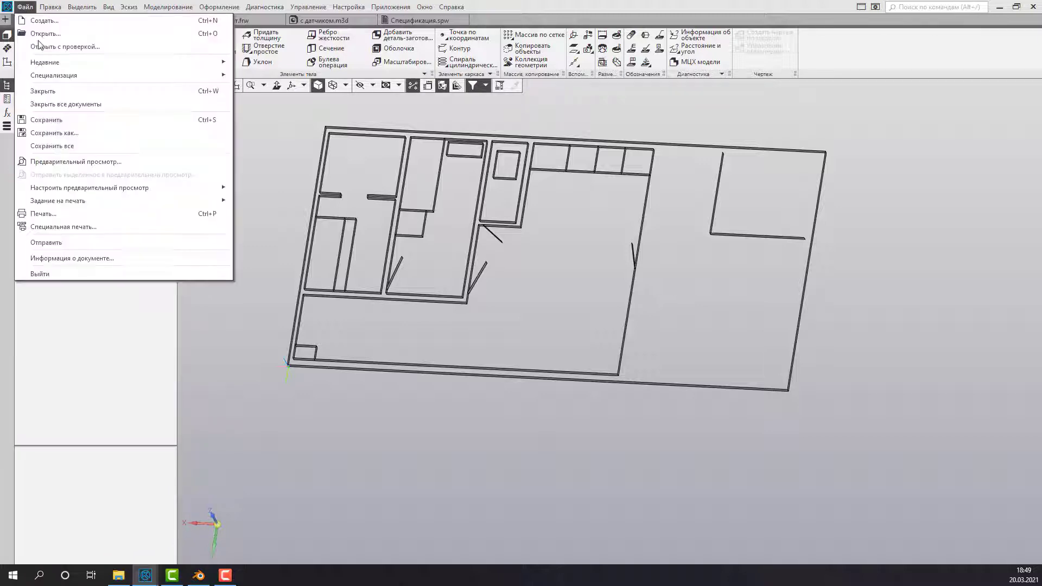
left_click(68, 135)
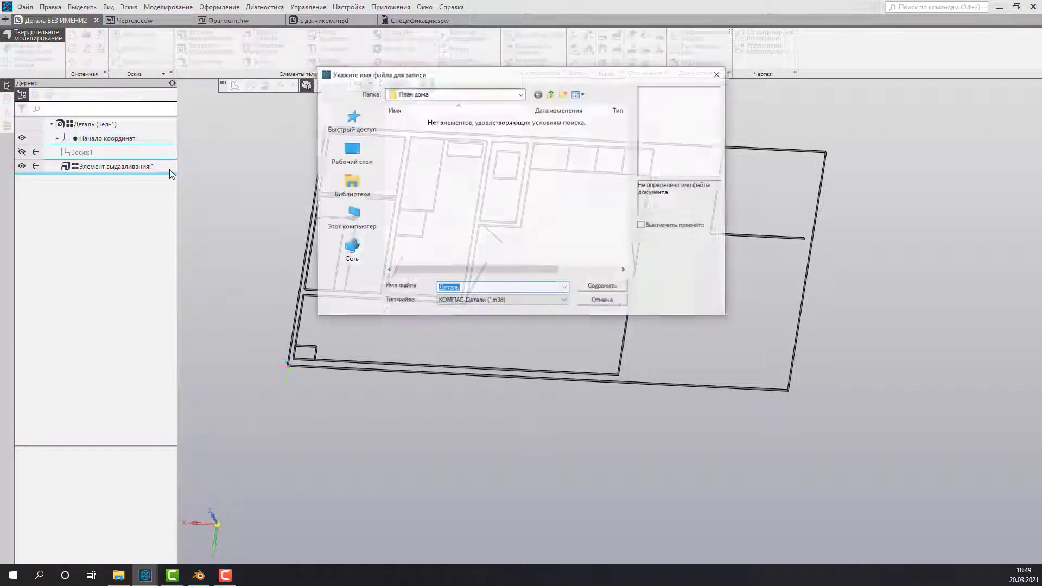
left_click(509, 301)
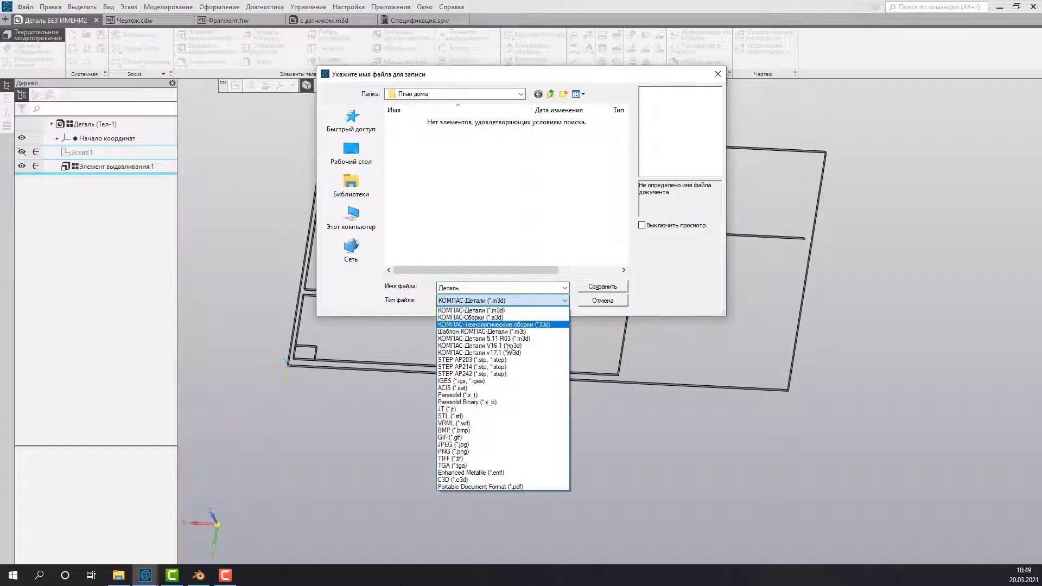
left_click(500, 421)
left_click(547, 287)
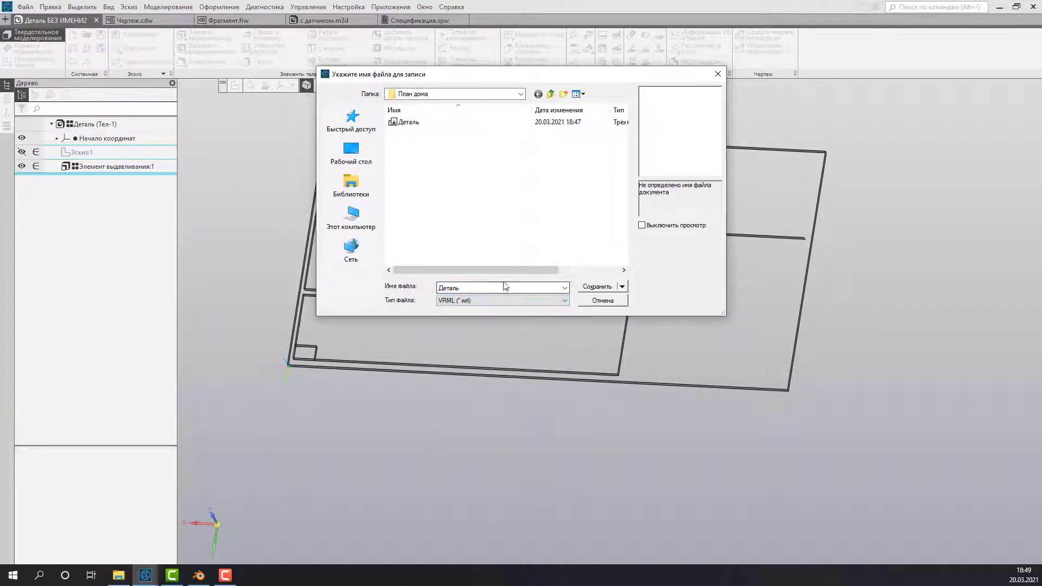
mouse_move(523, 269)
left_mouse_down()
mouse_move(584, 270)
mouse_move(473, 266)
left_mouse_up()
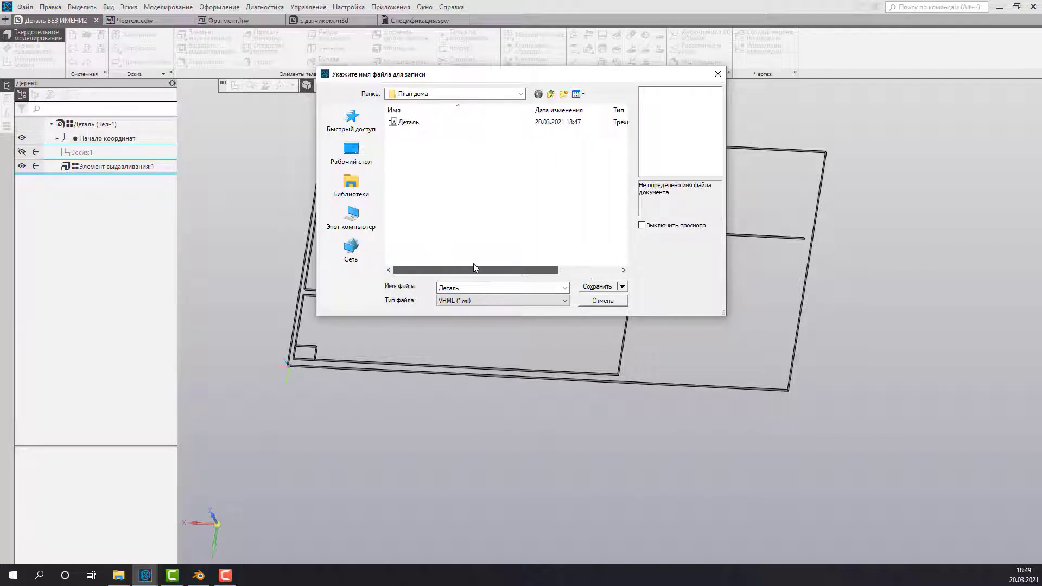
left_click(469, 290)
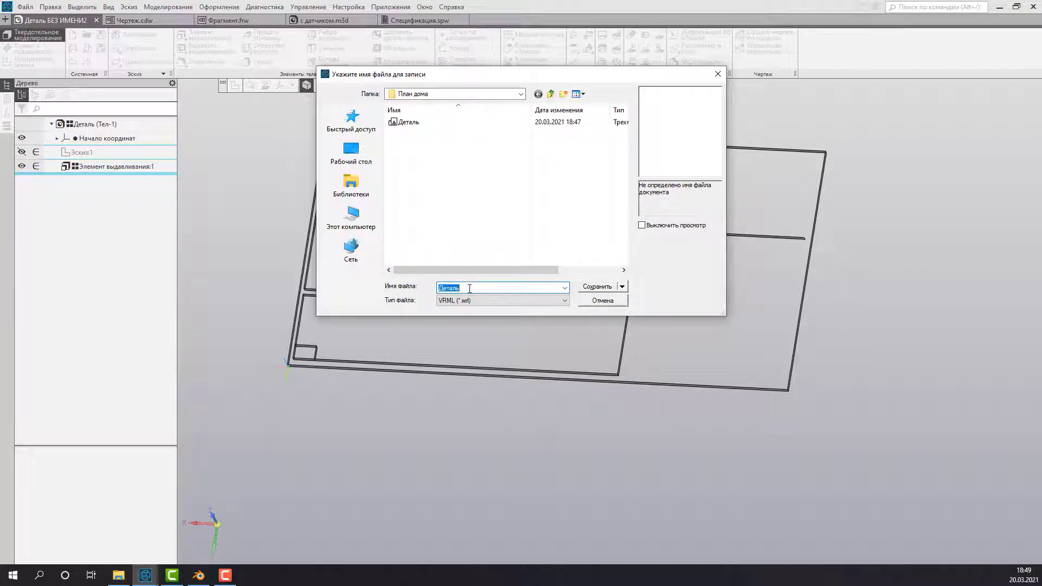
left_click(470, 288)
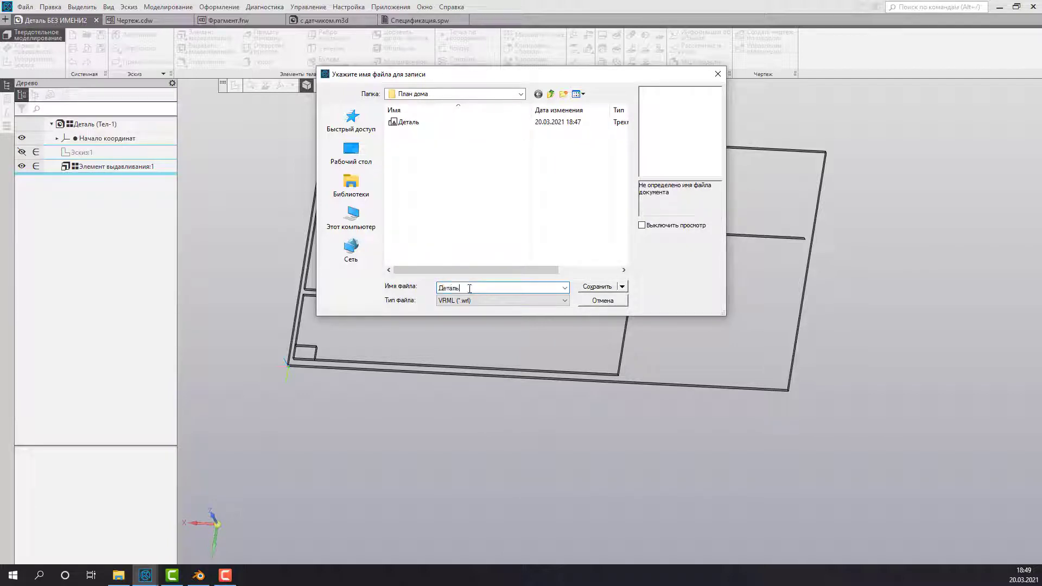
left_click(594, 291)
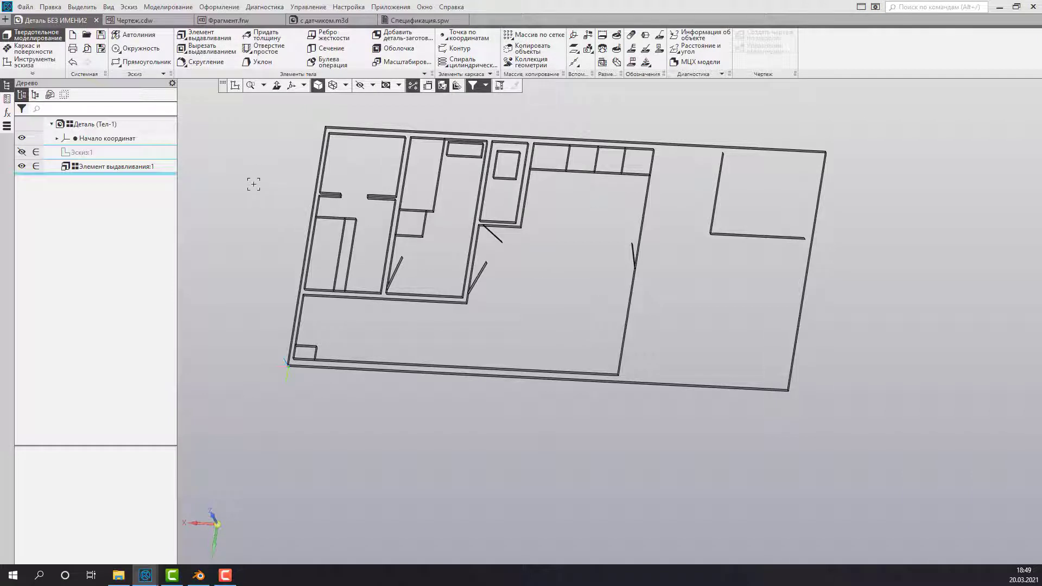
mouse_move(53, 20)
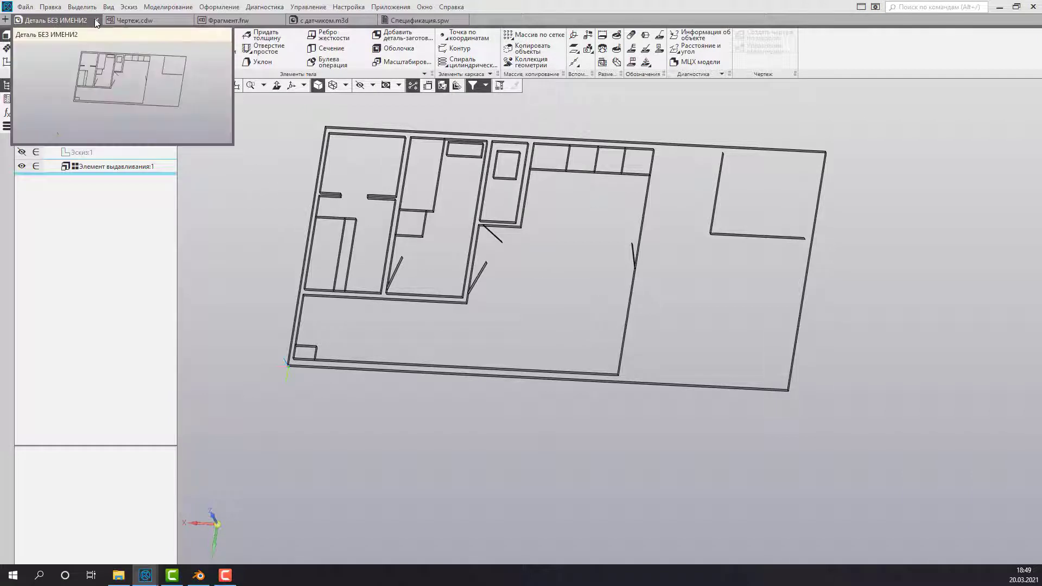
left_click(95, 20)
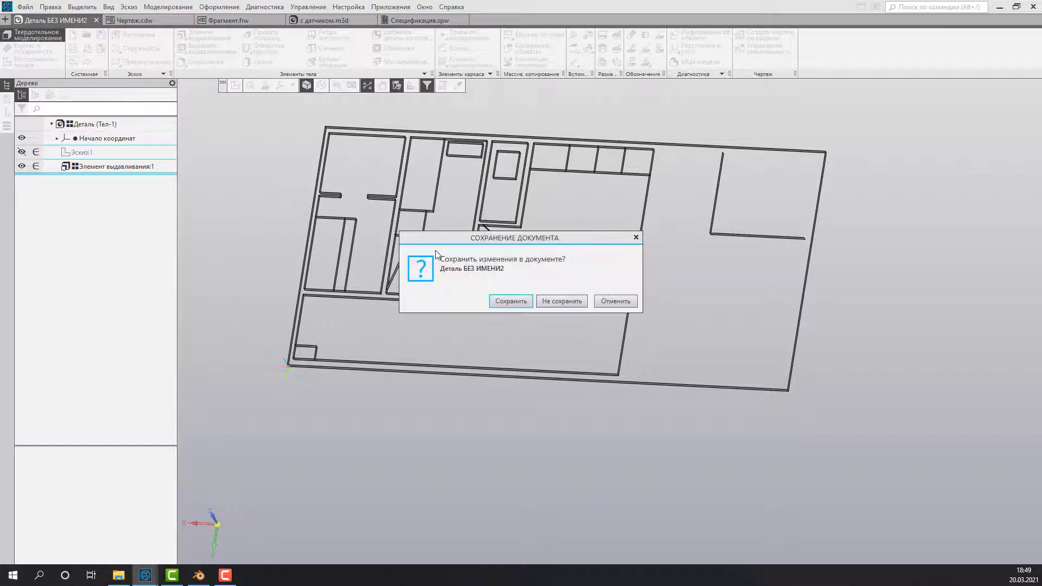
left_click(562, 307)
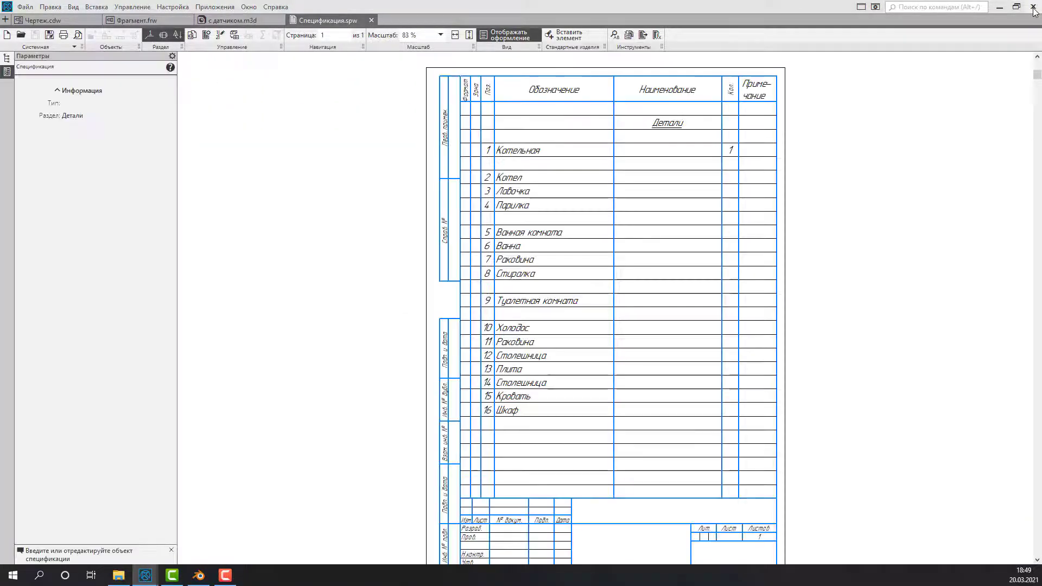
Close КОМПАС-3D and delete Blender's default camera, cube and light.
left_click(1034, 10)
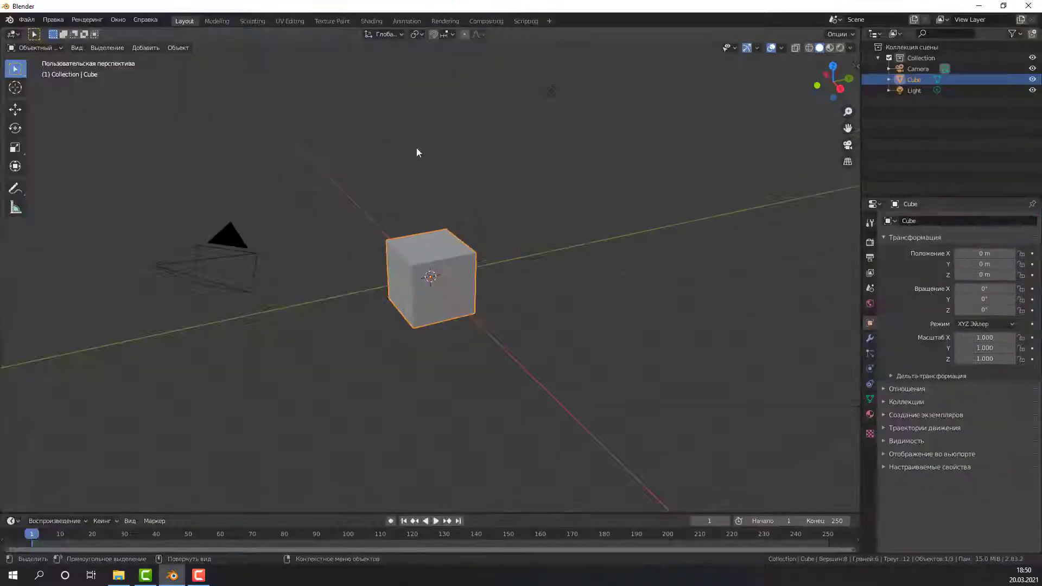
left_click(27, 20)
mouse_move(54, 166)
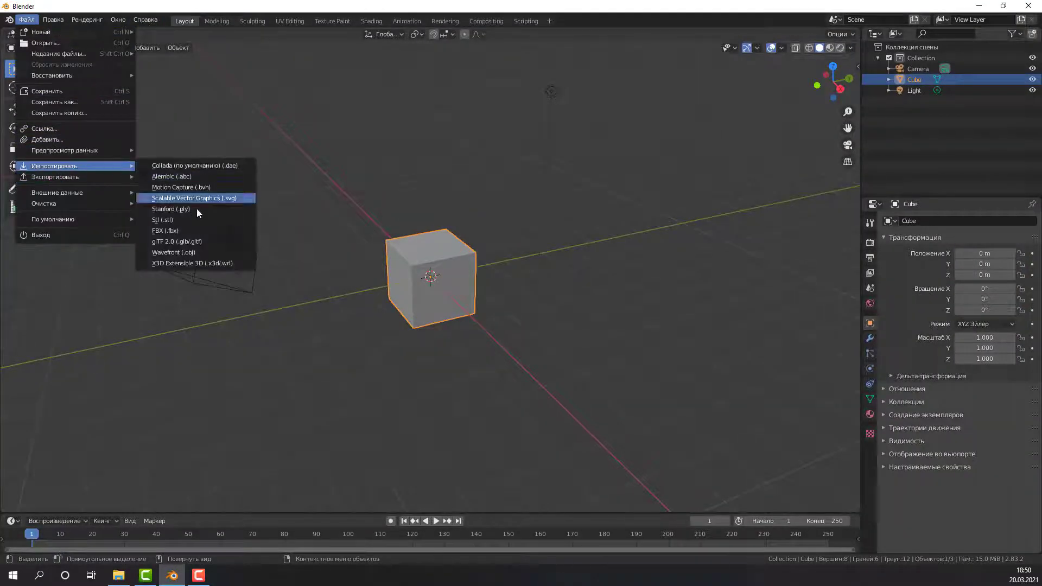
left_click(218, 266)
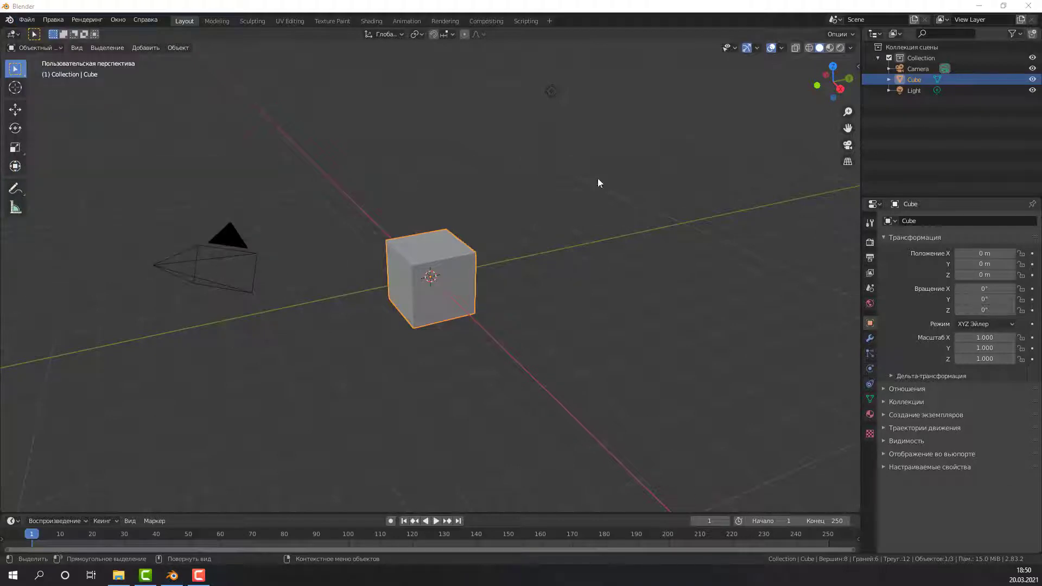
left_click_drag(608, 77, 210, 335)
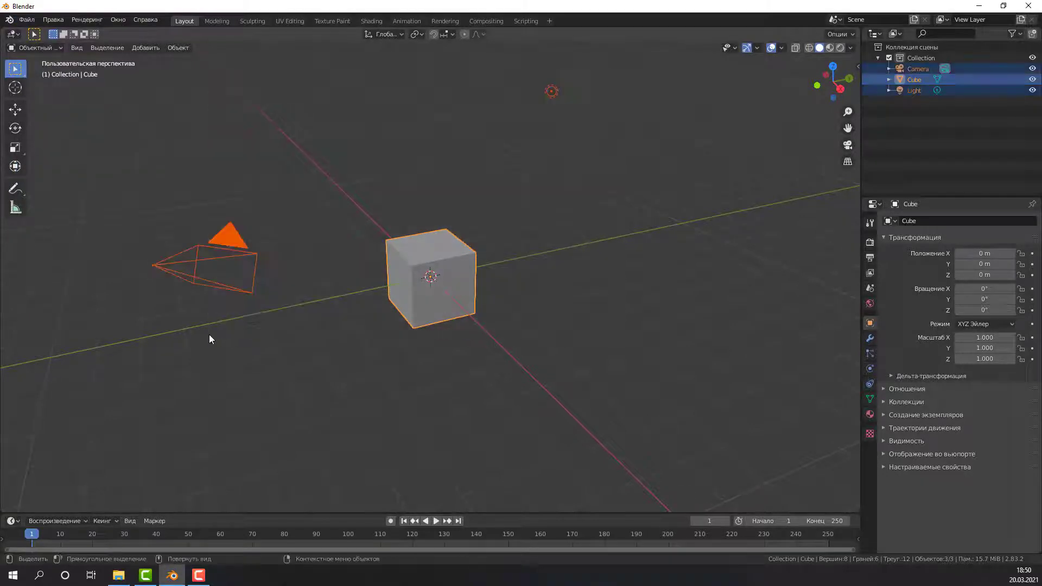
key("Delete")
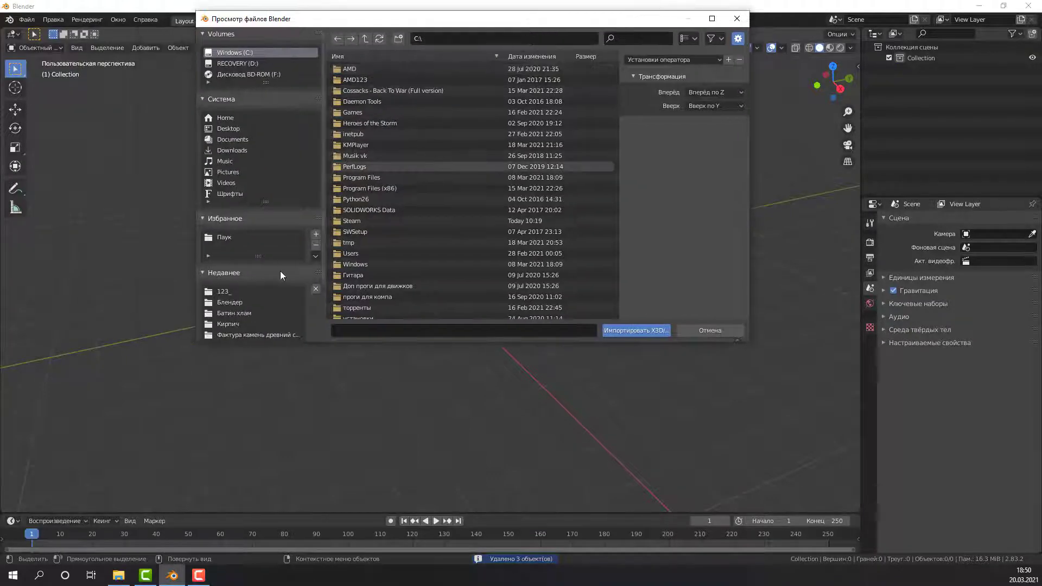
Import Деталь1.wrl from the План дома folder.
left_click(243, 312)
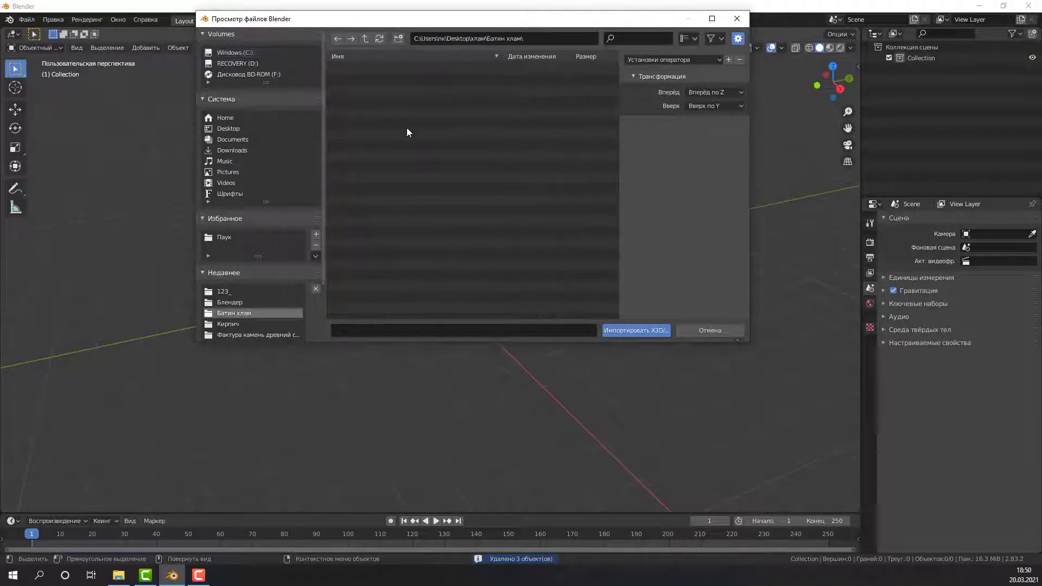
left_click(365, 40)
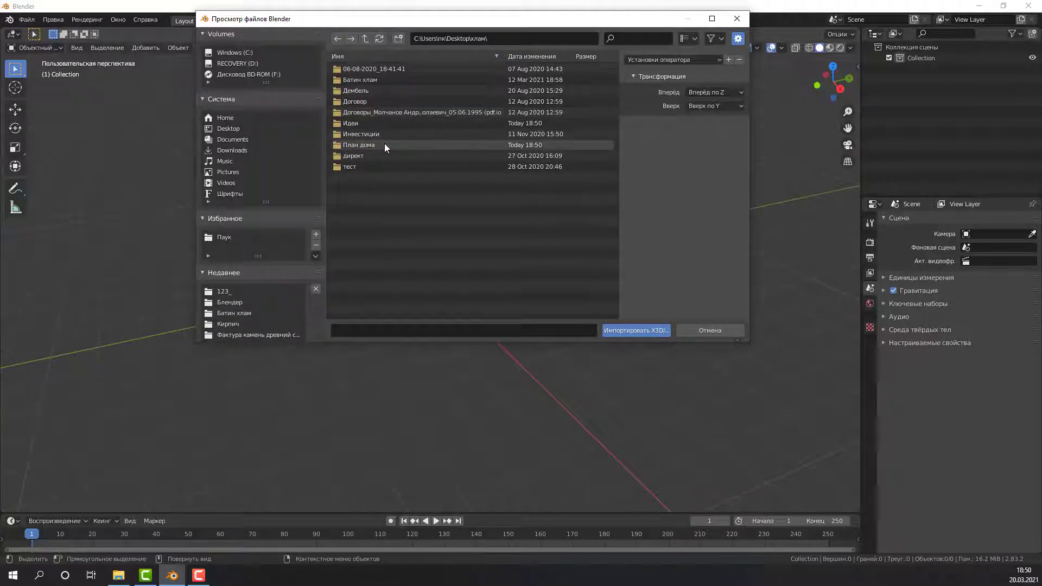
left_click(384, 143)
left_click(390, 79)
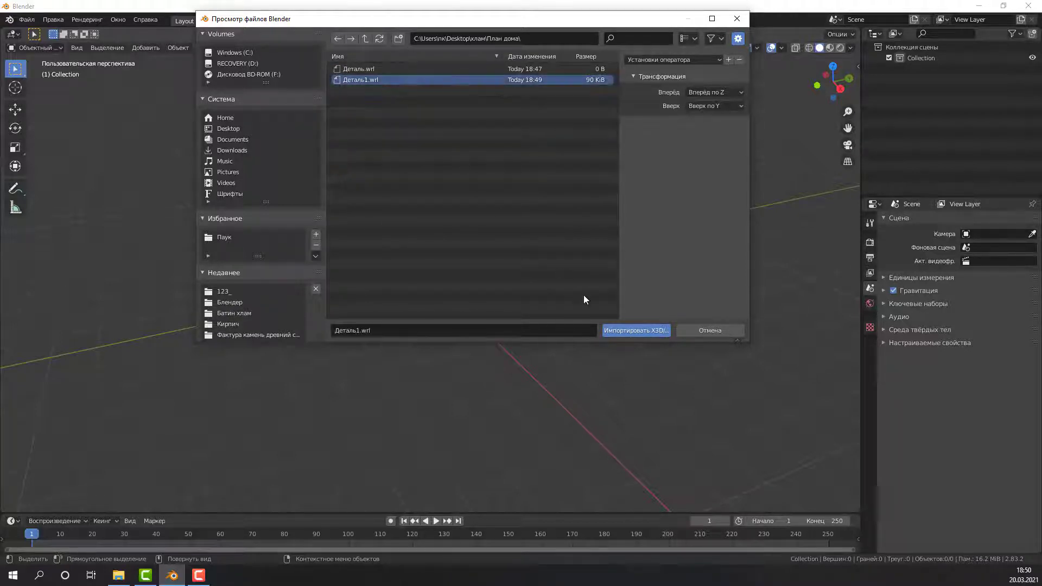
left_click(626, 329)
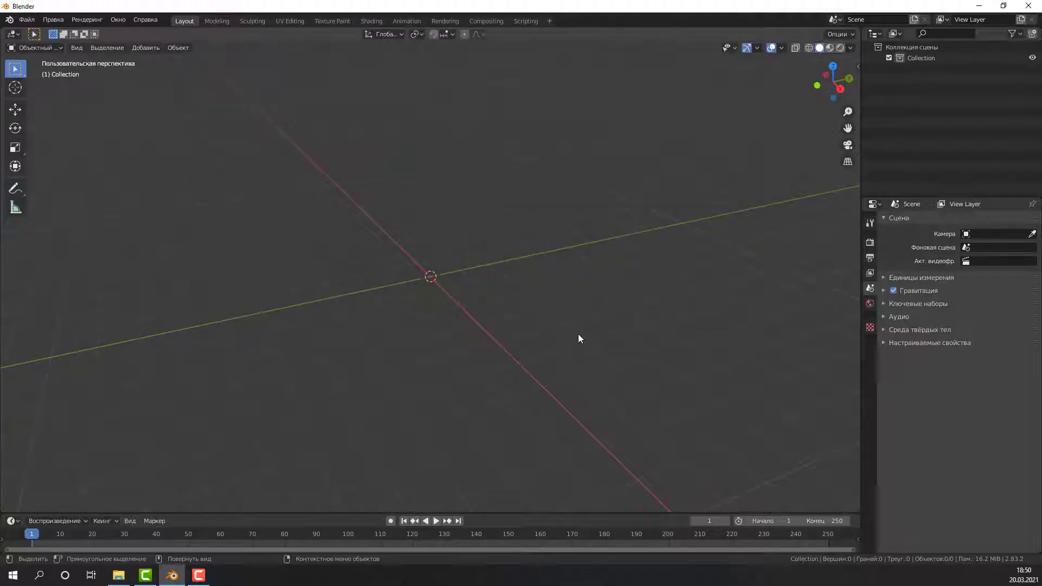
Zoom in and orbit around the imported Деталь1.wrl wall meshes.
scroll(363, 317, "down", 2)
scroll(363, 316, "down", 3)
scroll(363, 316, "down", 2)
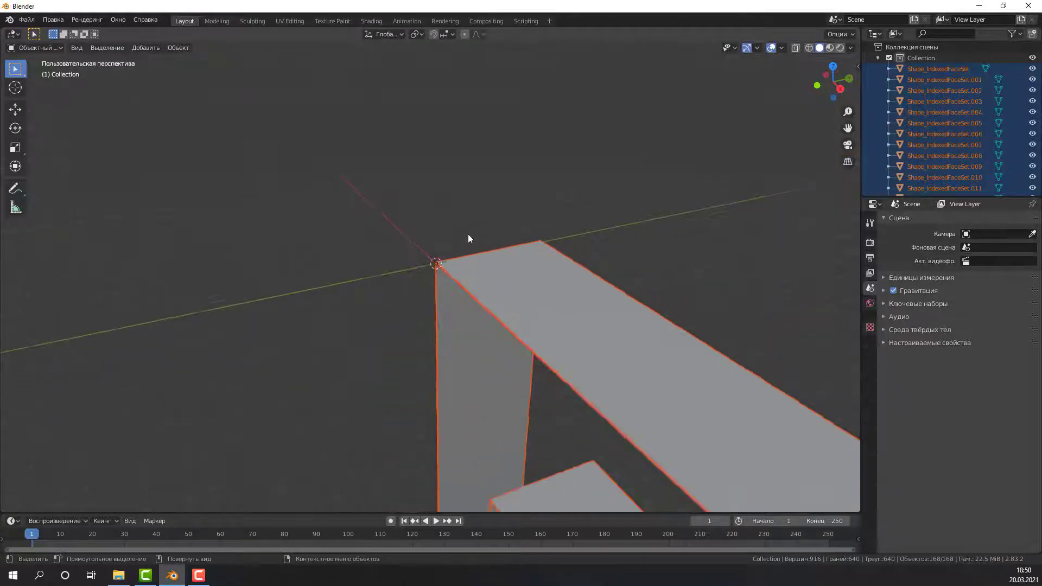
scroll(453, 235, "down", 2)
scroll(452, 262, "down", 2)
scroll(473, 296, "down", 2)
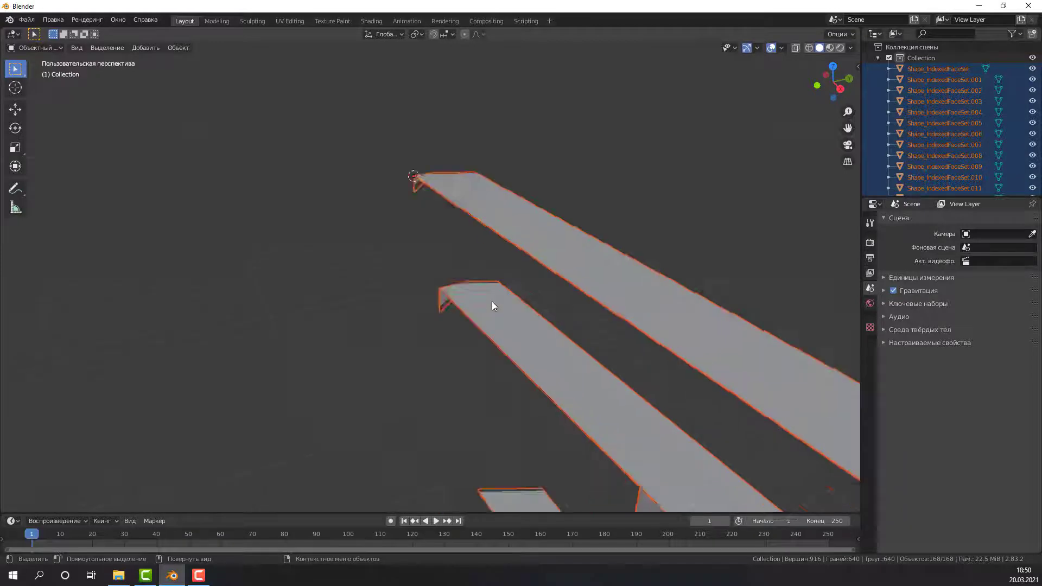
scroll(492, 306, "up", 2)
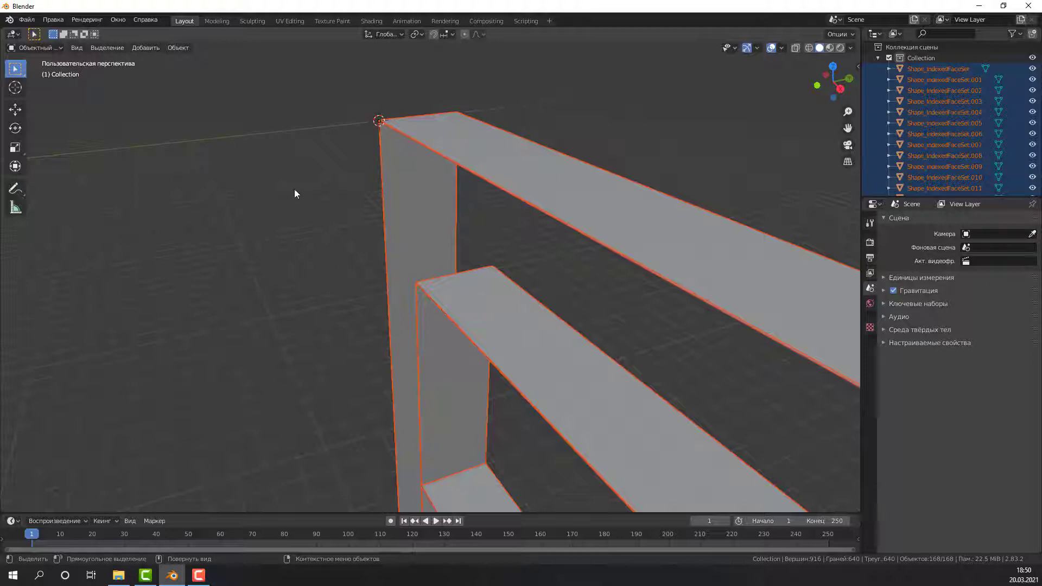
middle_click_drag(294, 194, 238, 168)
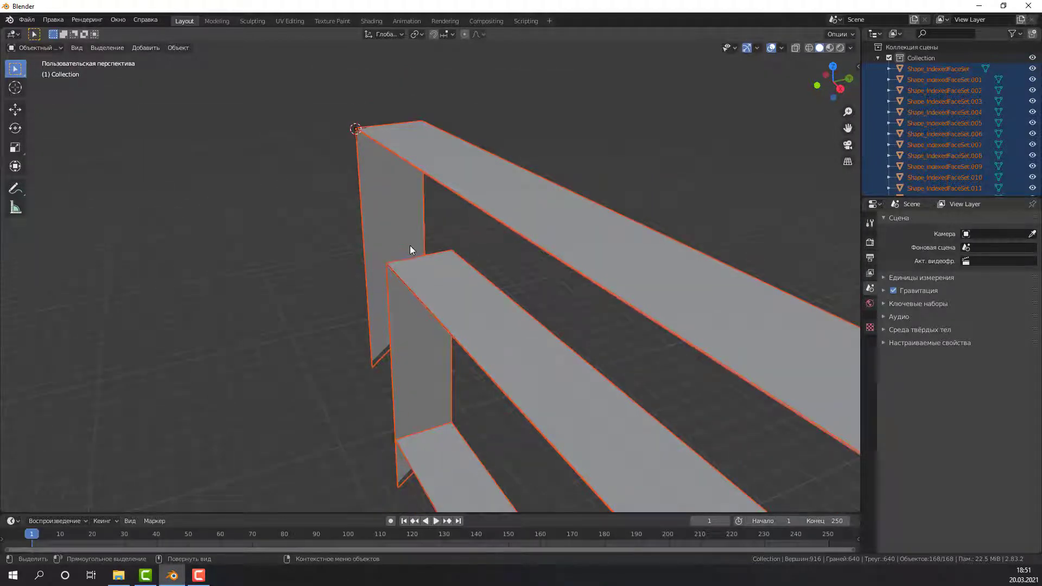
key("KP_1")
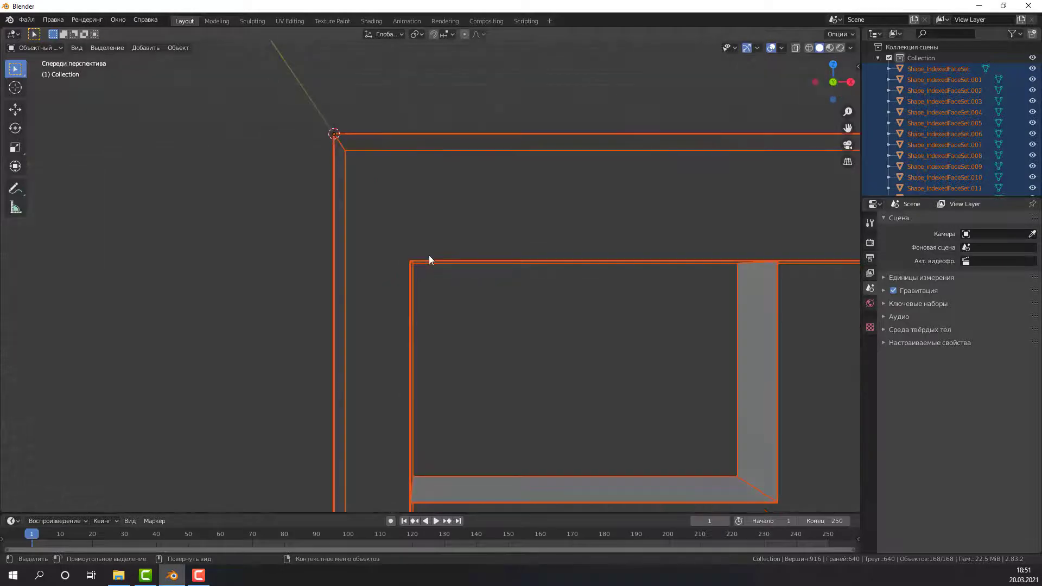
key("KP_3")
key("KP_5")
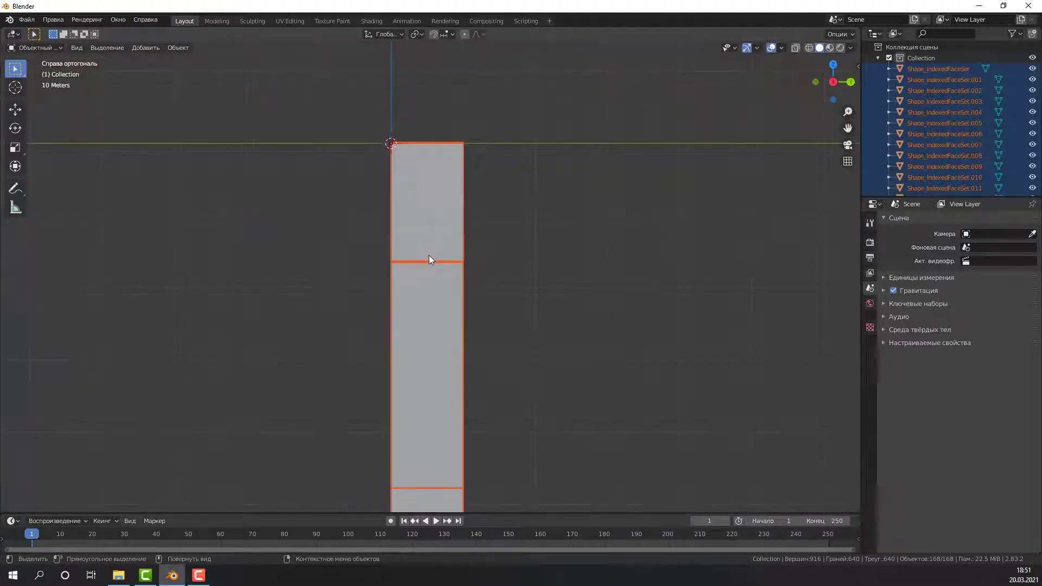
key("r")
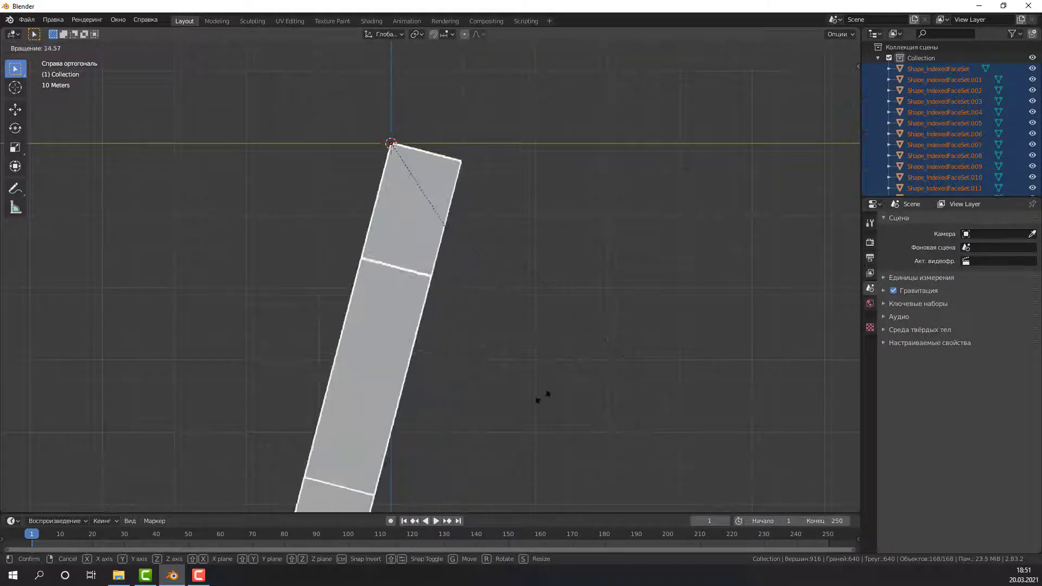
type("90")
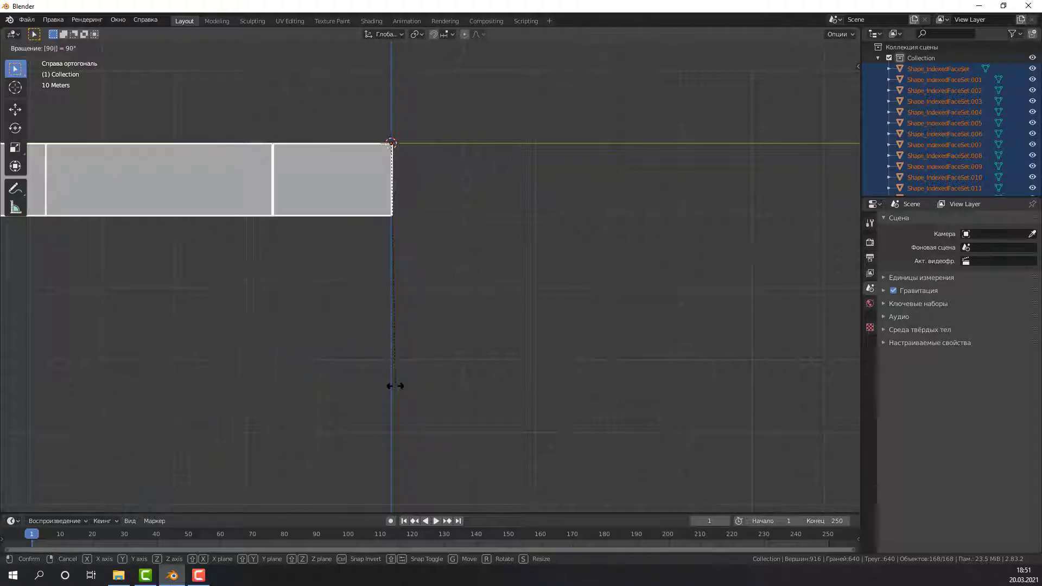
key("Return")
scroll(353, 259, "down", 2)
scroll(359, 258, "up", 3)
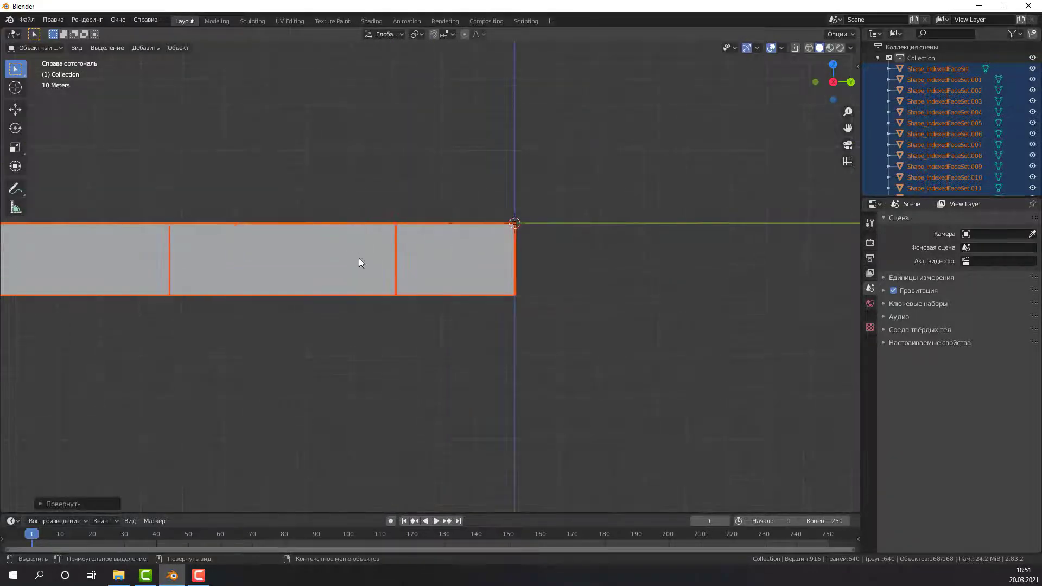
mouse_move(359, 259)
middle_mouse_down()
mouse_move(416, 279)
mouse_move(434, 274)
mouse_move(408, 269)
middle_mouse_up()
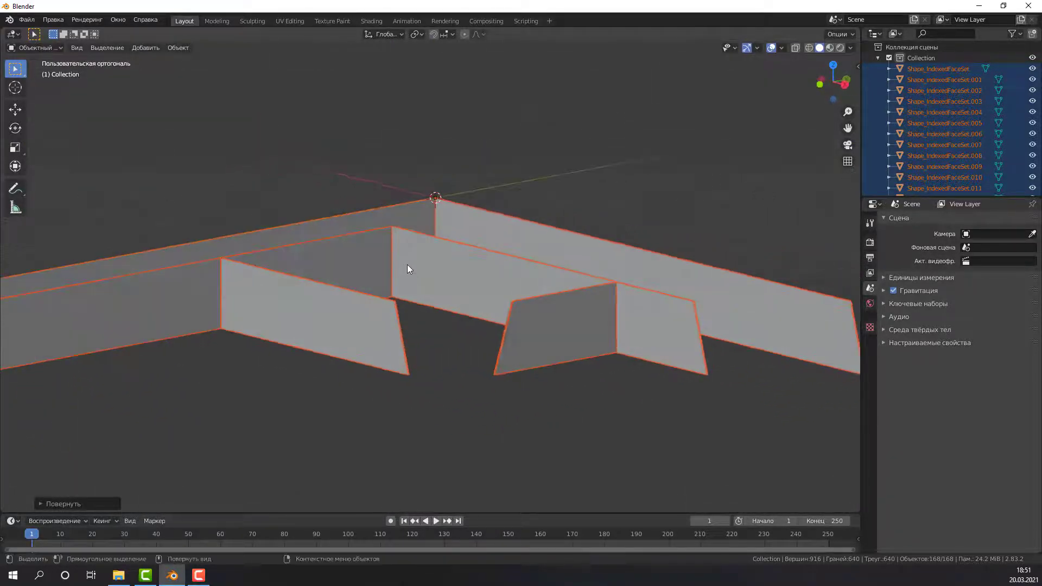
scroll(407, 265, "down", 2)
scroll(406, 262, "down", 5)
scroll(406, 262, "up", 5)
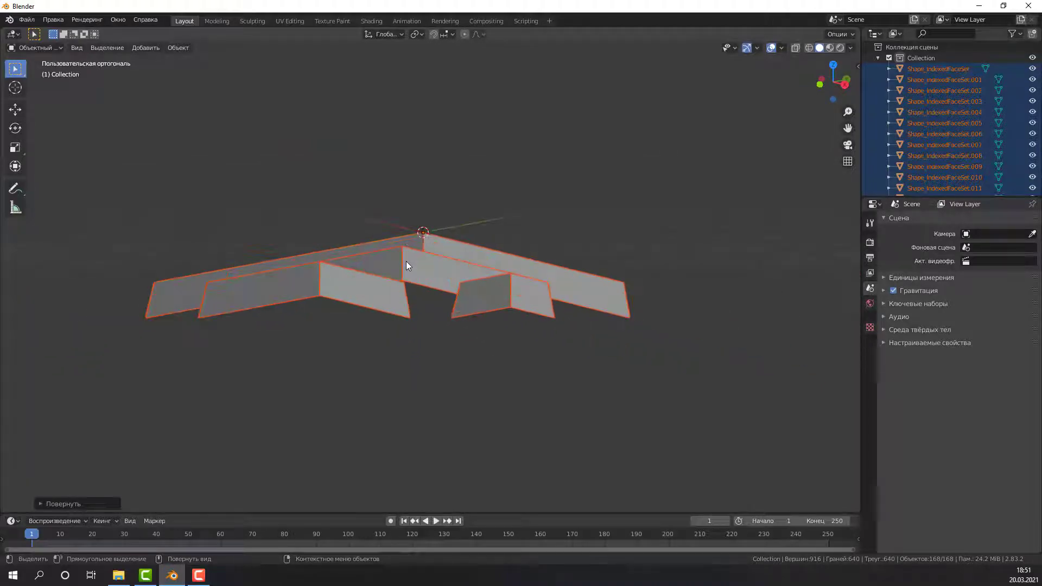
scroll(406, 261, "up", 3)
Orbit and zoom over all the selected wall panels, checking the File menu.
scroll(424, 264, "up", 5)
mouse_move(435, 266)
middle_mouse_down()
mouse_move(382, 261)
mouse_move(505, 262)
middle_mouse_up()
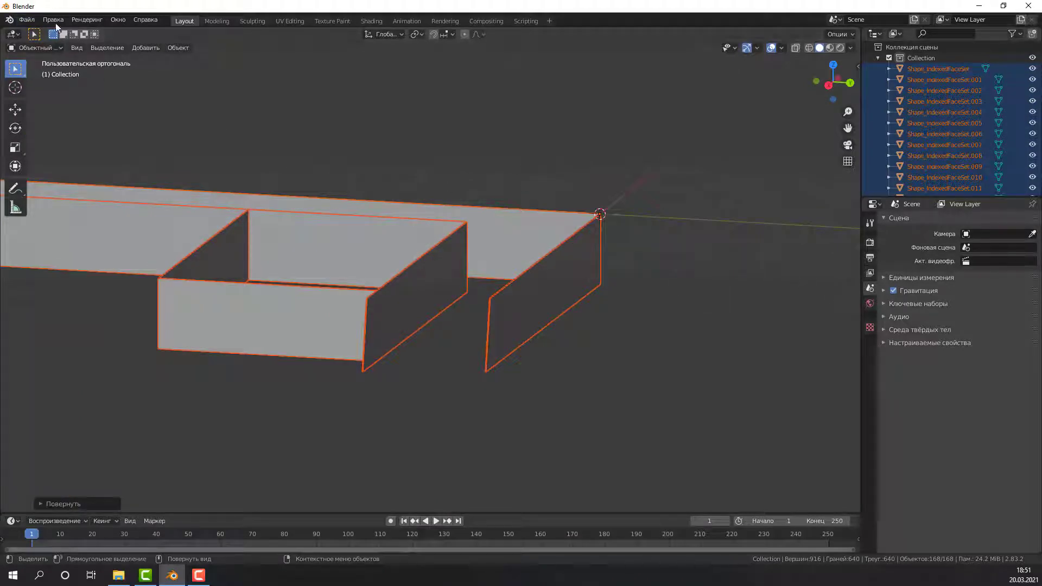
left_click(26, 19)
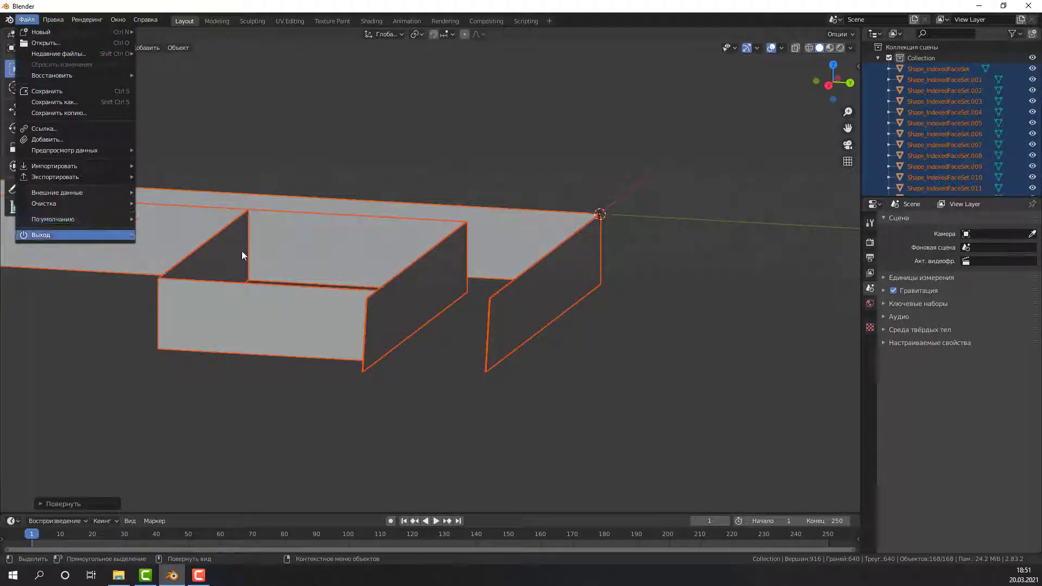
mouse_move(336, 289)
middle_mouse_down()
mouse_move(477, 323)
mouse_move(327, 307)
mouse_move(582, 267)
middle_mouse_up()
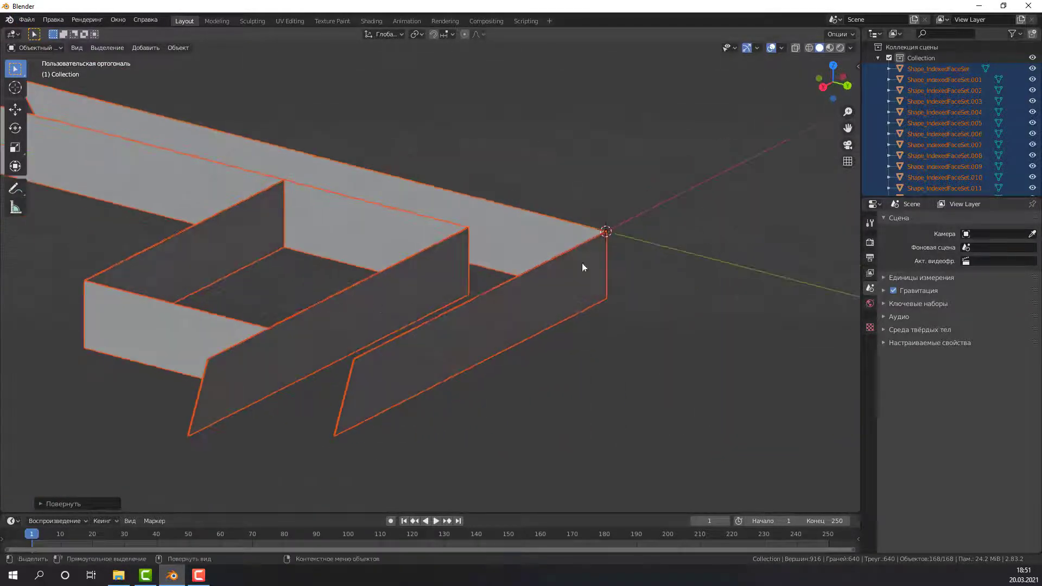
left_click(22, 22)
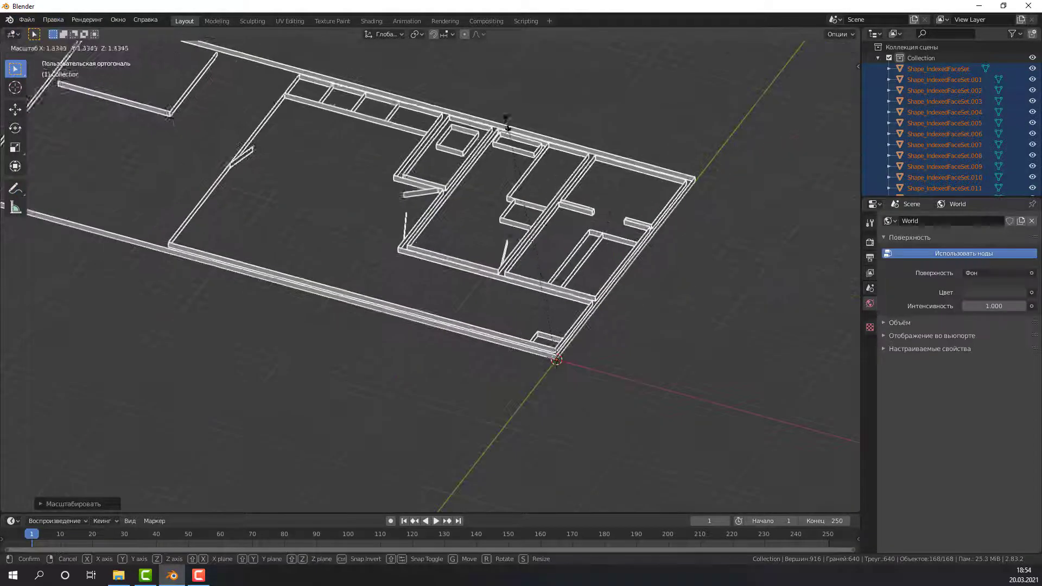
scroll(586, 366, "down", 4)
scroll(570, 323, "down", 3)
scroll(543, 364, "up", 5)
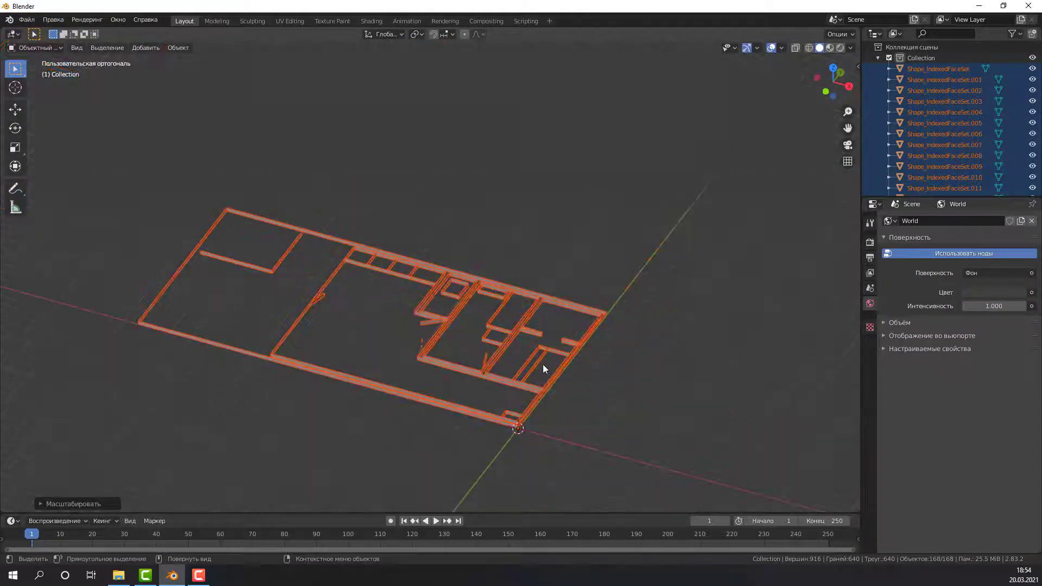
scroll(489, 356, "up", 4)
scroll(418, 438, "up", 3)
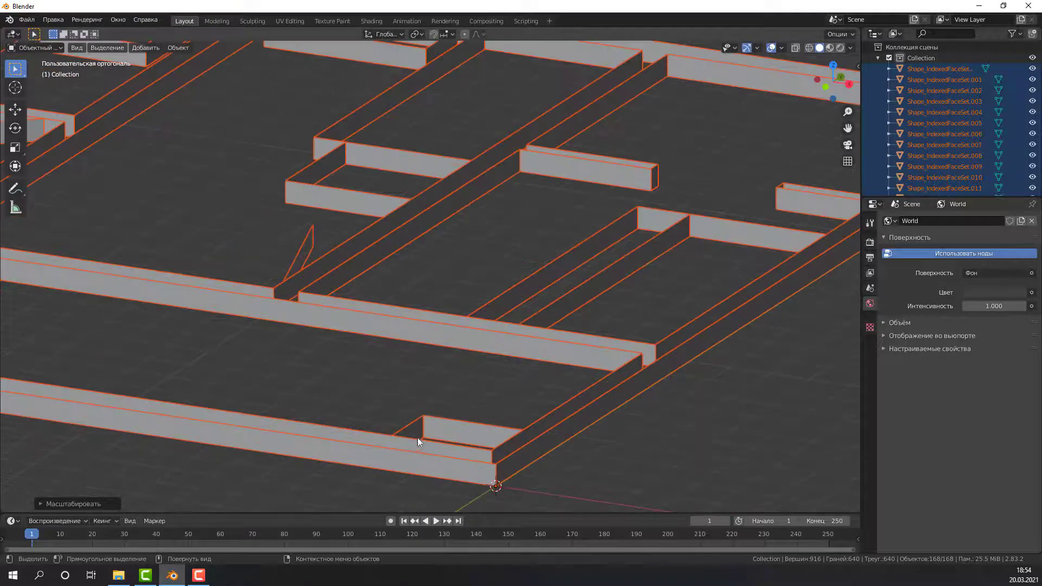
scroll(392, 429, "down", 5)
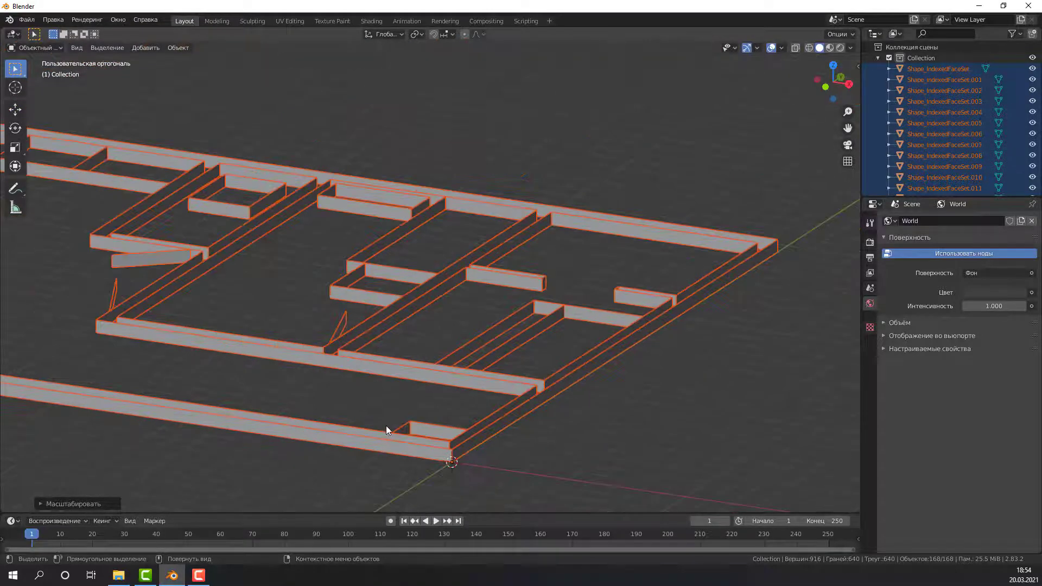
scroll(525, 444, "down", 2)
scroll(611, 436, "up", 1)
Deselect all walls and orbit and zoom to inspect the bare panels.
left_click(602, 435)
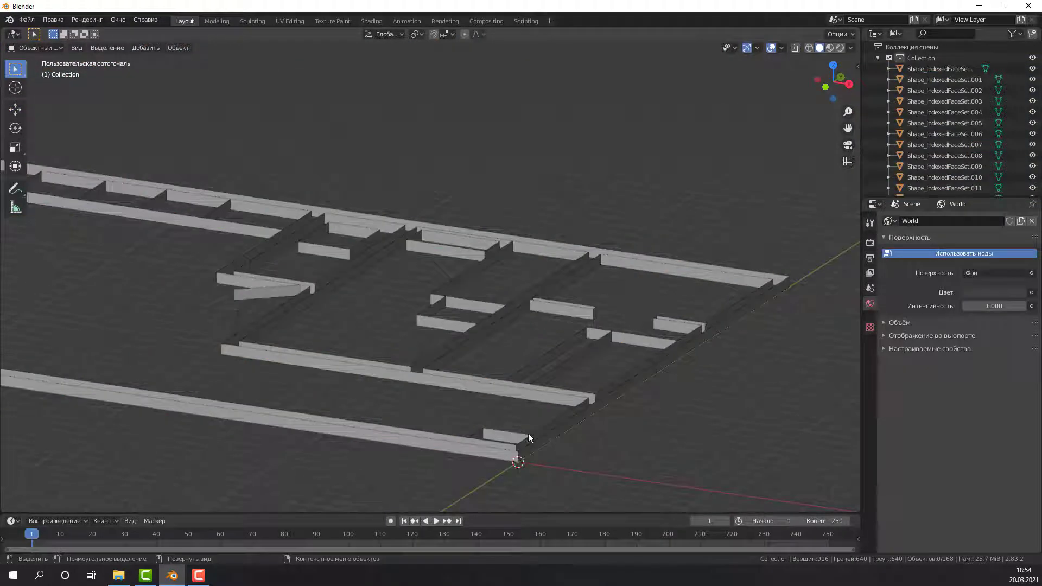
scroll(570, 430, "up", 3)
mouse_move(570, 431)
middle_mouse_down()
mouse_move(491, 451)
mouse_move(447, 441)
middle_mouse_up()
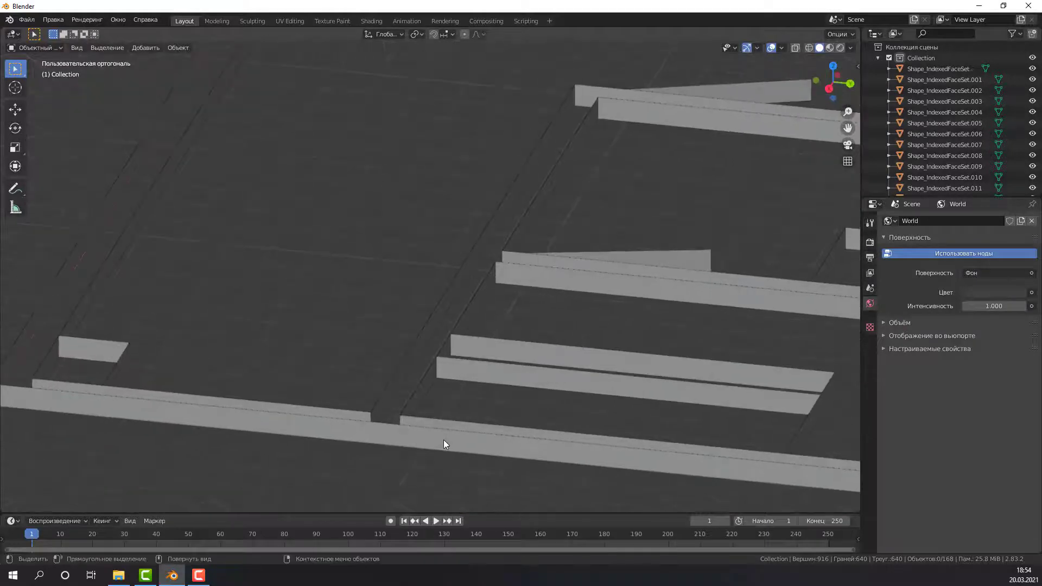
scroll(448, 437, "down", 3)
scroll(495, 412, "up", 3)
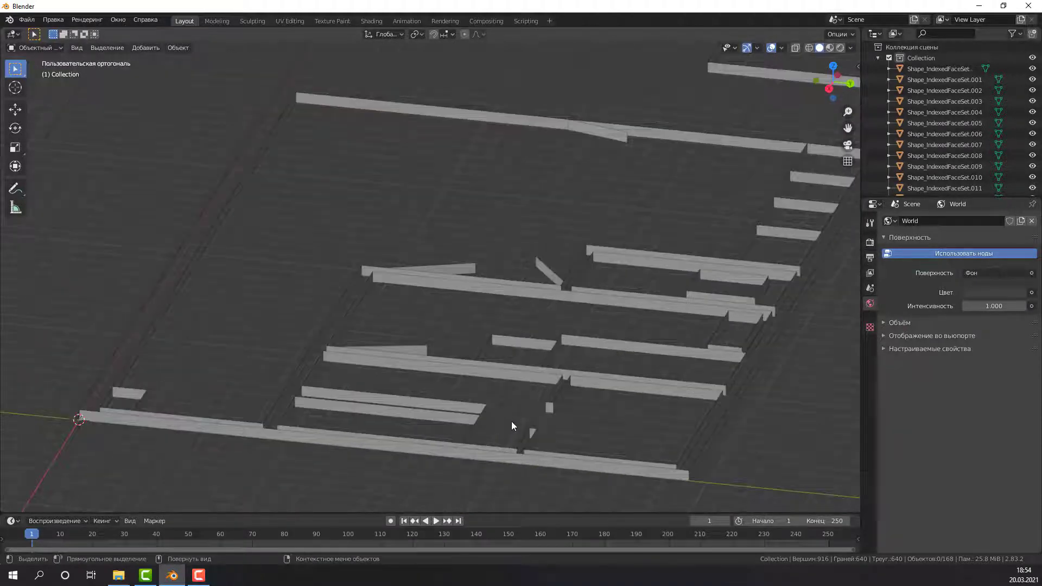
scroll(511, 421, "up", 4)
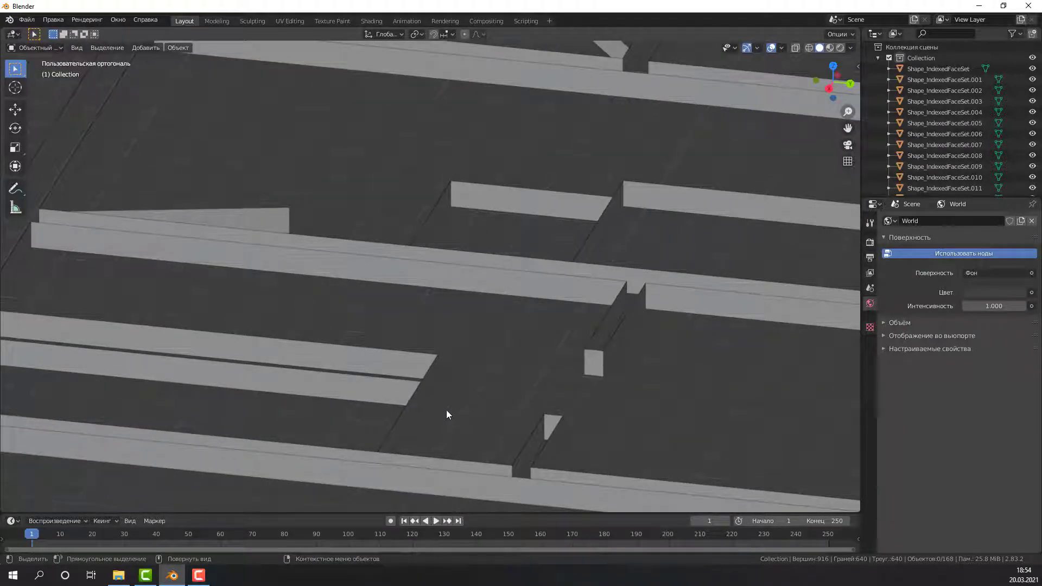
scroll(446, 409, "down", 4)
scroll(461, 409, "up", 1)
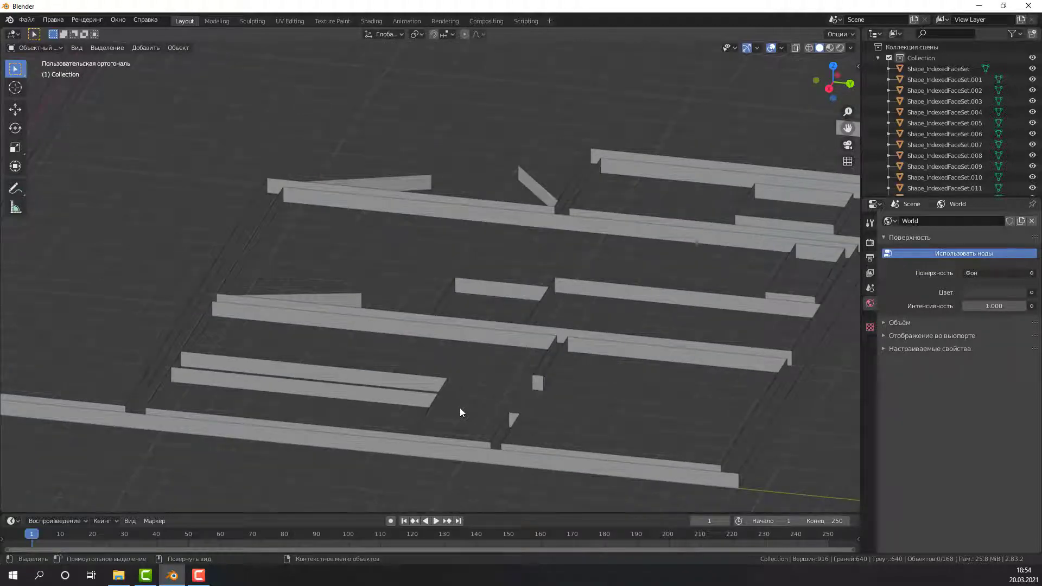
scroll(461, 418, "down", 3)
scroll(429, 383, "up", 4)
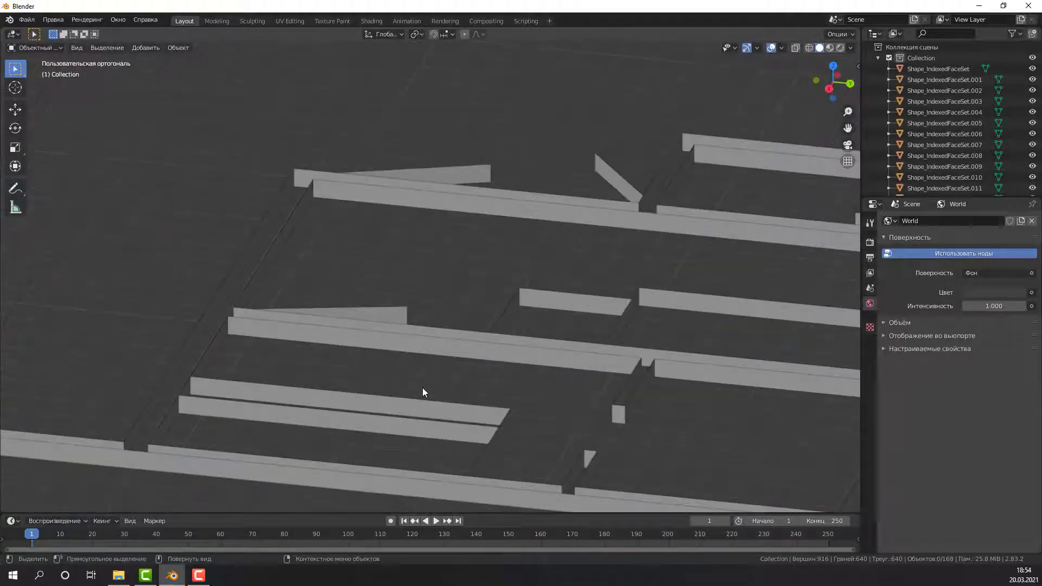
Select wall mesh Shape_IndexedFaceSet.036 in Edit Mode and orbit to view its outline.
left_click(501, 316)
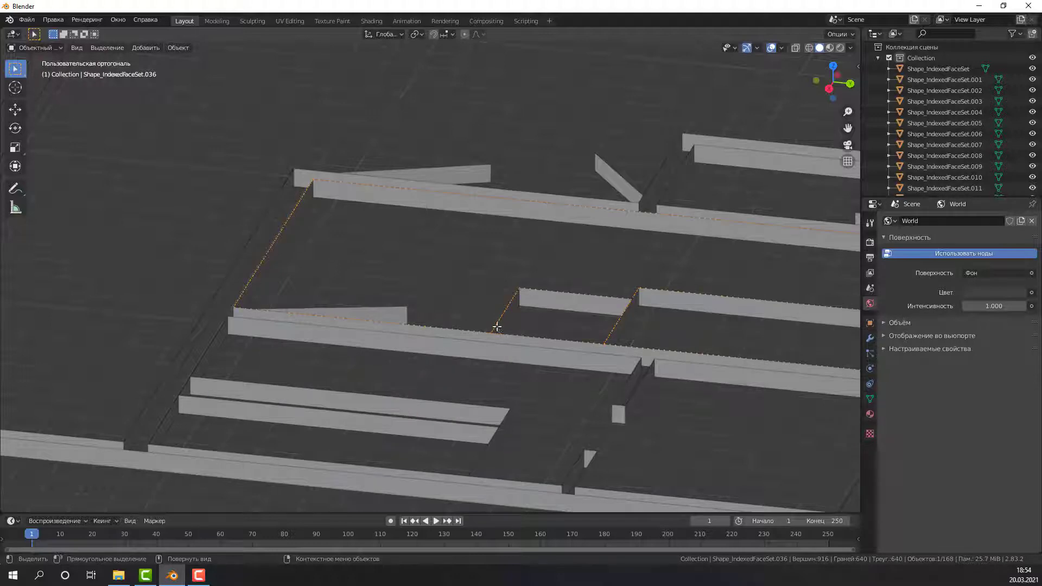
key("Tab")
scroll(480, 338, "down", 3)
scroll(548, 342, "up", 5)
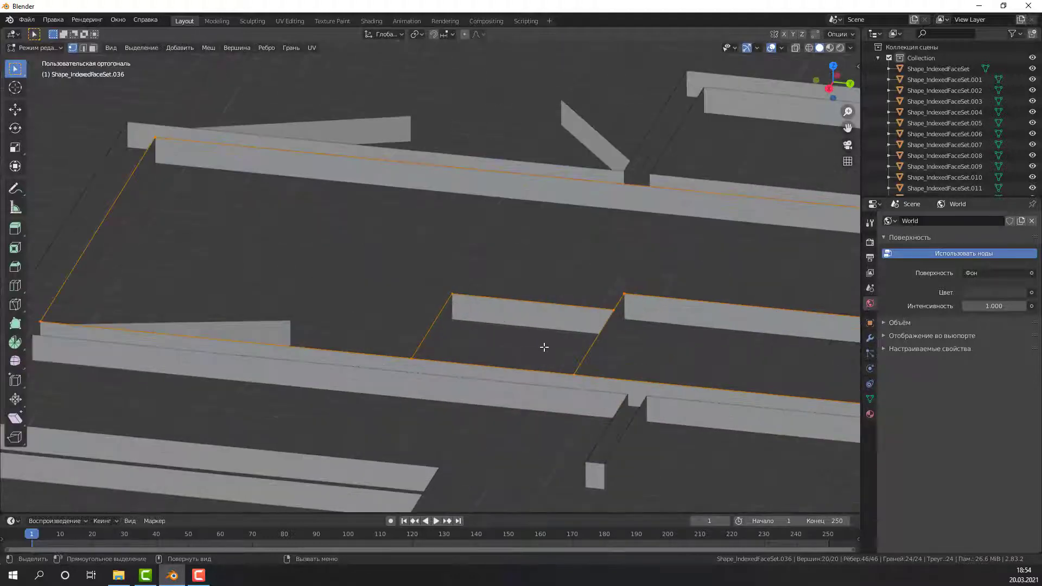
scroll(544, 348, "down", 3)
scroll(570, 353, "up", 3)
mouse_move(570, 353)
middle_mouse_down()
mouse_move(465, 367)
mouse_move(541, 402)
mouse_move(421, 378)
mouse_move(455, 398)
middle_mouse_up()
Inspect the edges with the walls running diagonally, then return to Object Mode.
scroll(421, 378, "down", 5)
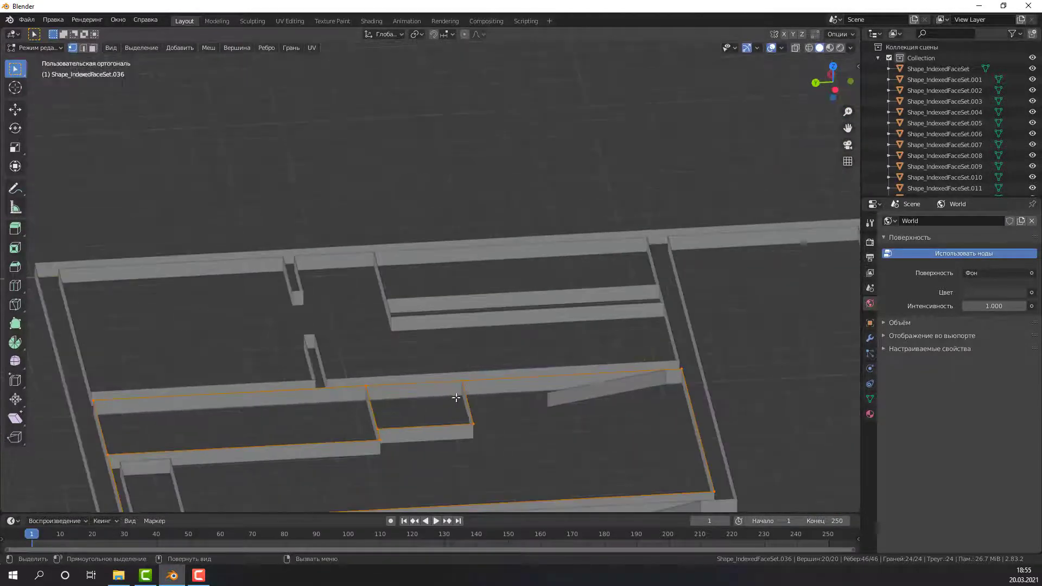
scroll(461, 405, "down", 2)
scroll(442, 399, "up", 4)
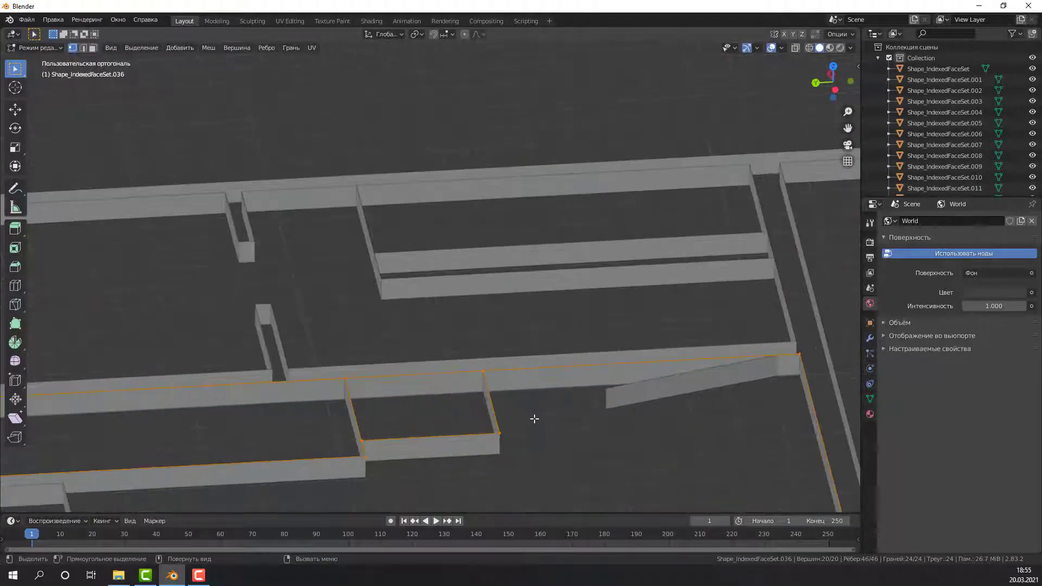
mouse_move(535, 418)
middle_mouse_down()
mouse_move(481, 425)
mouse_move(421, 454)
middle_mouse_up()
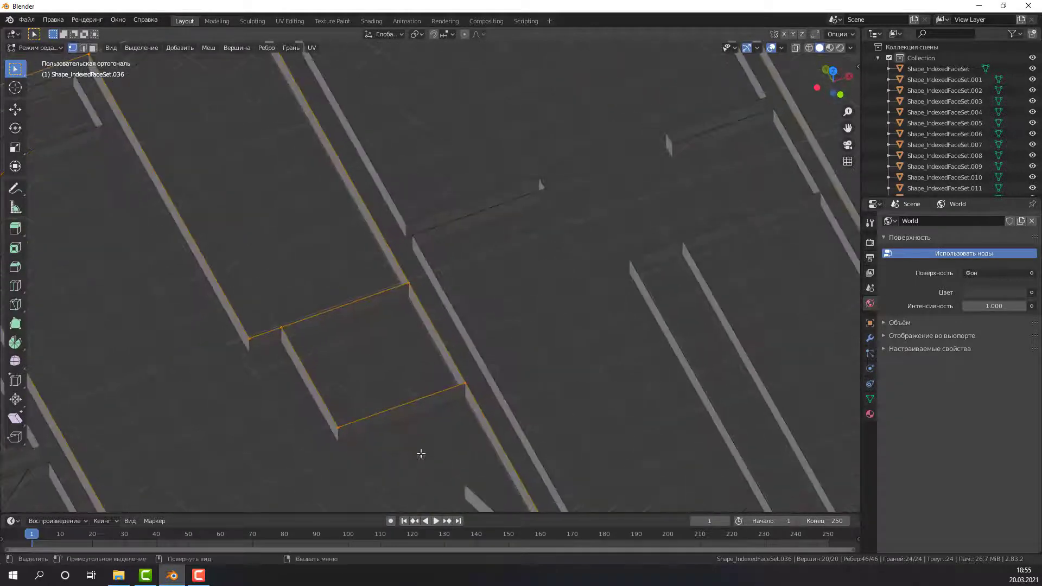
scroll(445, 421, "down", 2)
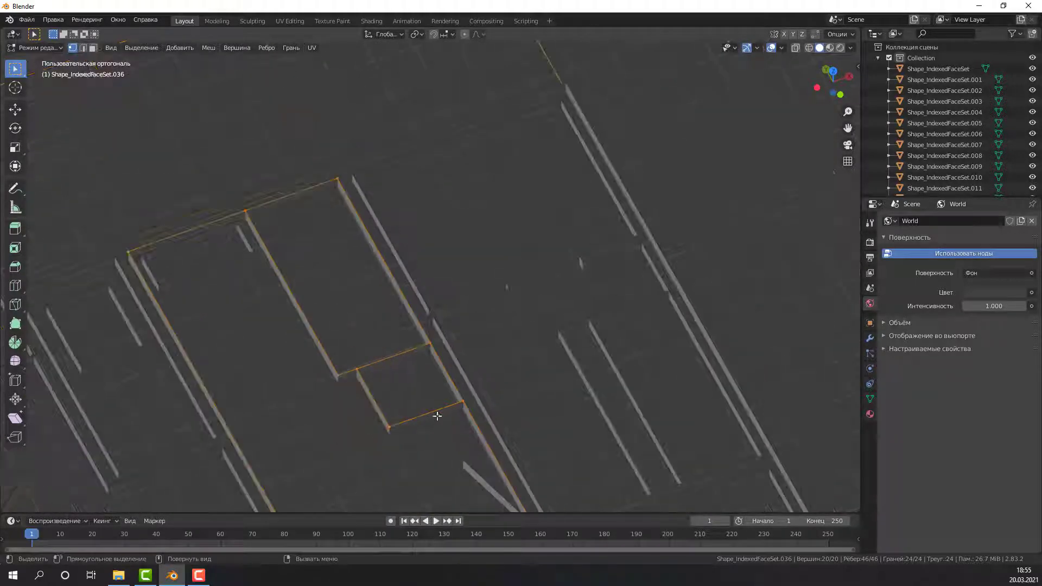
scroll(433, 414, "up", 1)
scroll(384, 400, "up", 1)
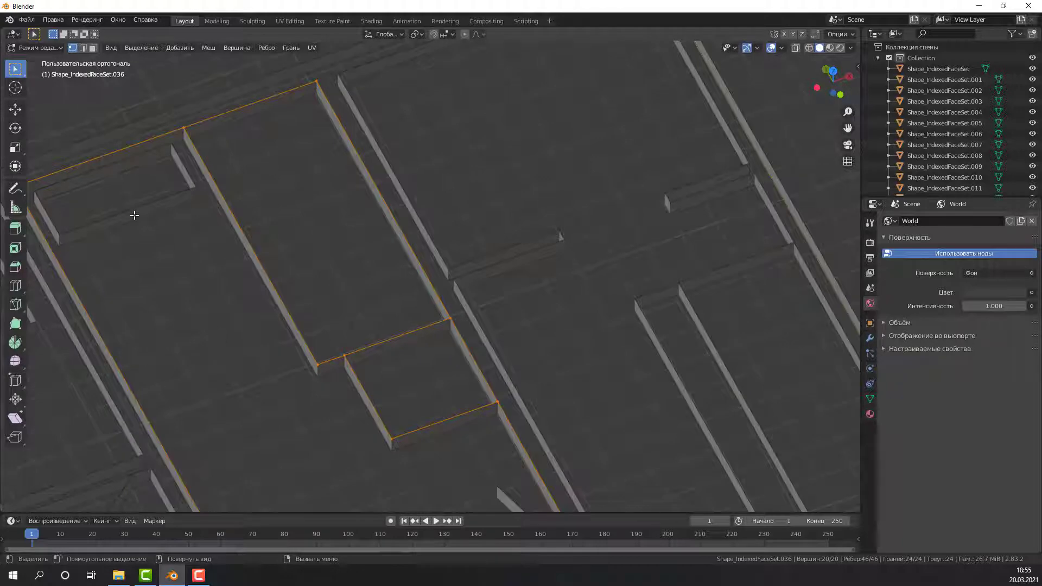
key("Tab")
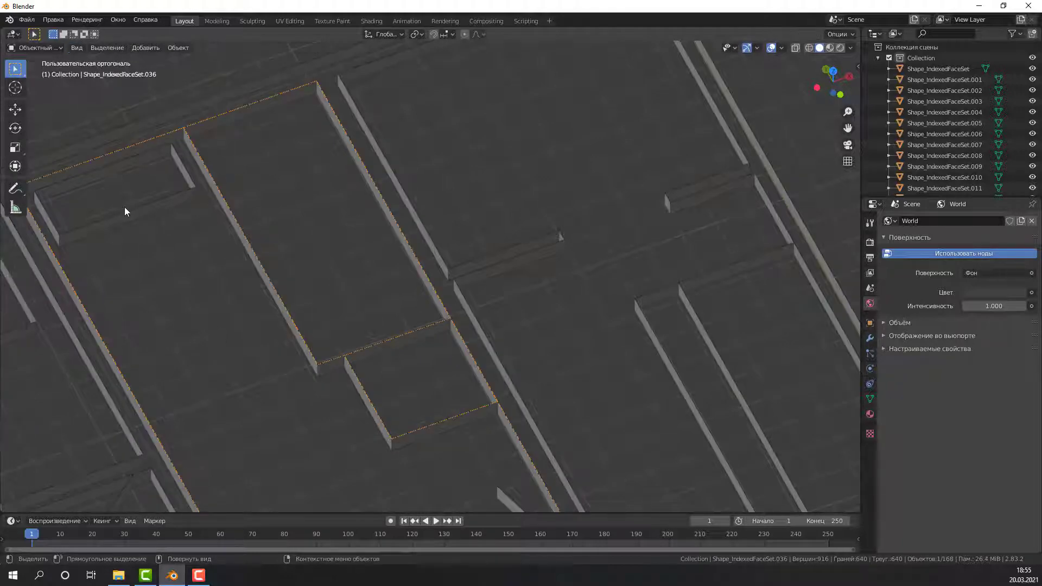
left_click(125, 211)
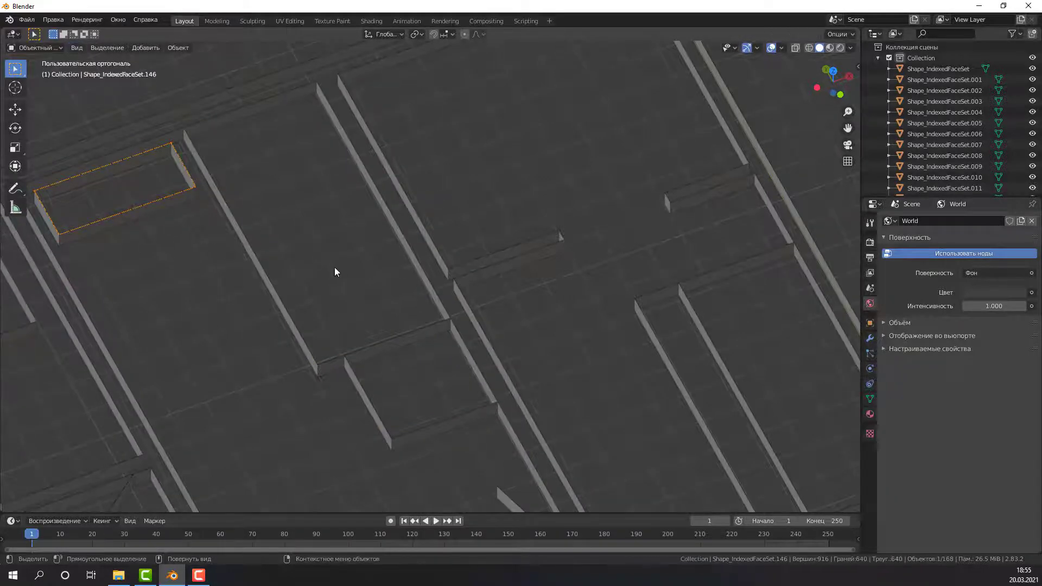
key("KP_Decimal")
mouse_move(391, 301)
middle_mouse_down()
mouse_move(324, 285)
mouse_move(432, 313)
mouse_move(450, 301)
mouse_move(487, 356)
mouse_move(475, 323)
mouse_move(471, 379)
mouse_move(535, 418)
middle_mouse_up()
scroll(475, 319, "down", 3)
scroll(474, 319, "down", 3)
scroll(571, 409, "up", 2)
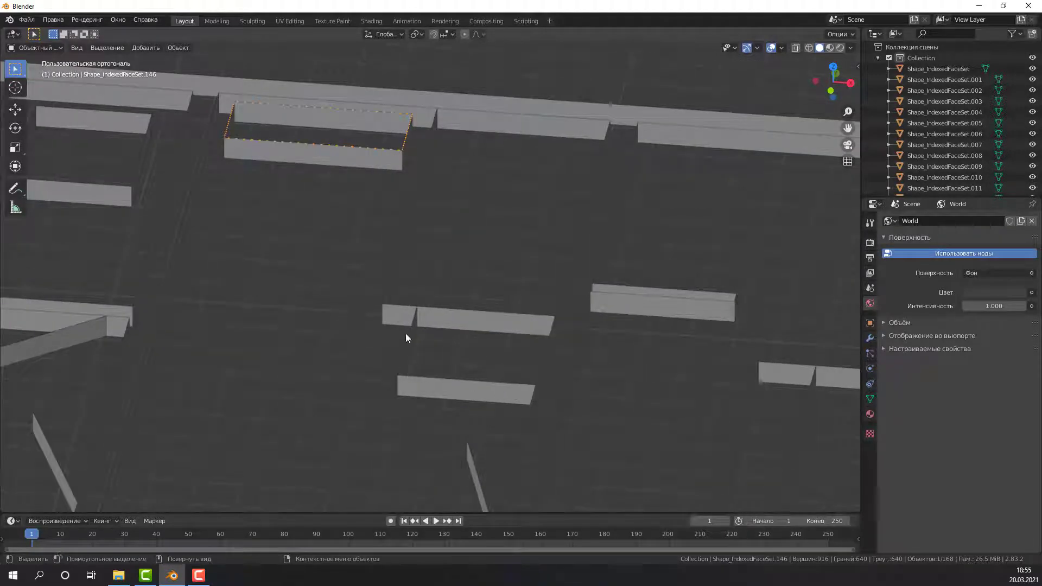
middle_click_drag(385, 398, 421, 402)
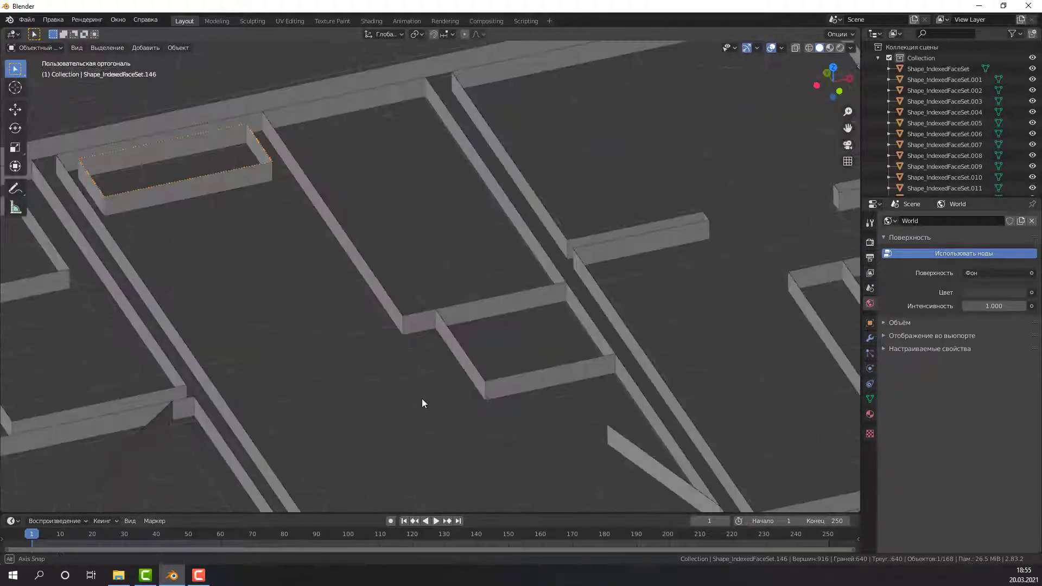
left_click(582, 364)
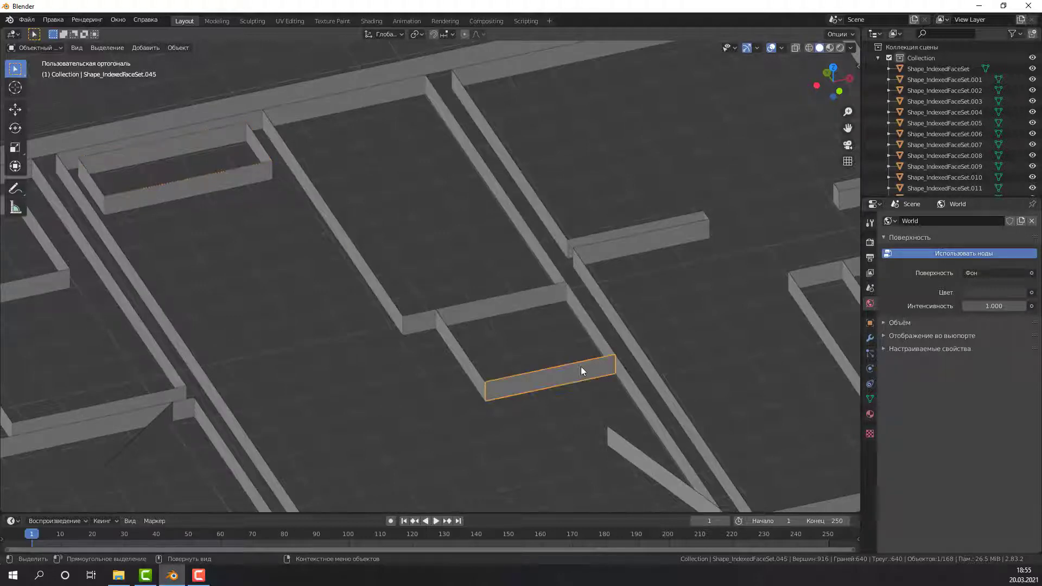
left_click(488, 386)
left_click(518, 318)
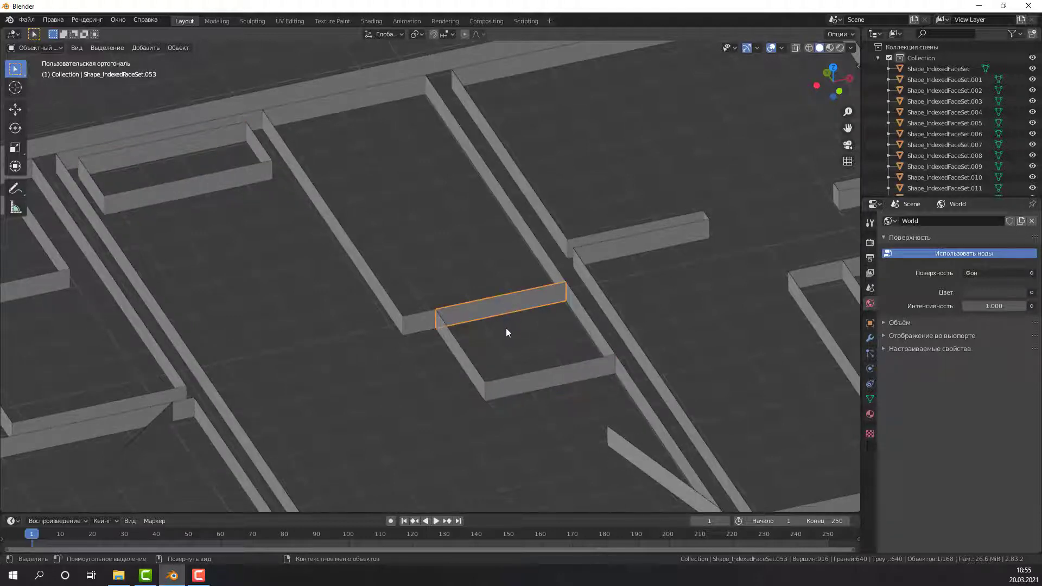
key("Tab")
key("Tab")
mouse_move(507, 325)
middle_mouse_down()
mouse_move(495, 324)
mouse_move(579, 307)
middle_mouse_up()
left_click(548, 339)
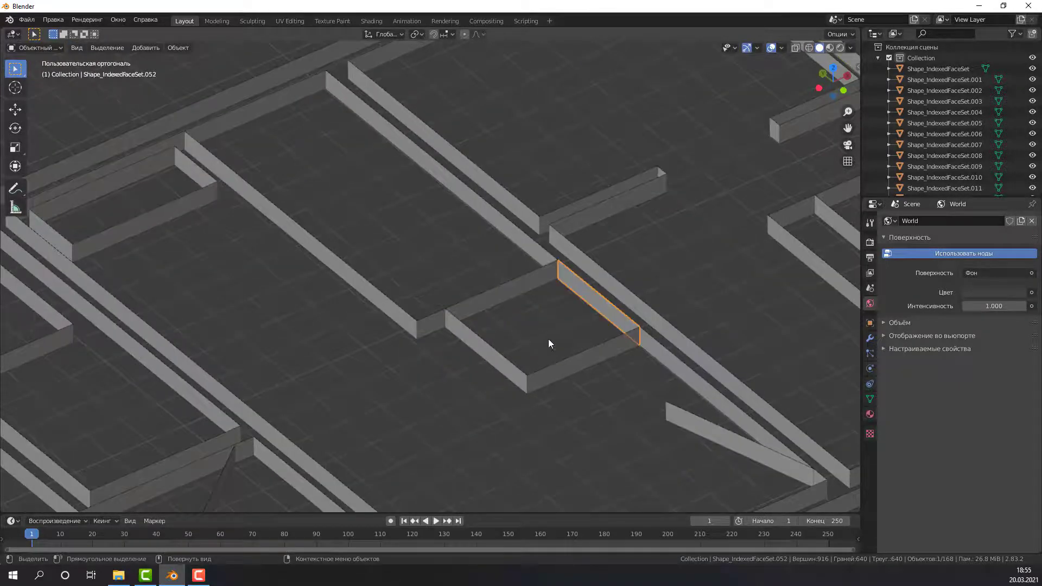
left_click(531, 250)
mouse_move(513, 289)
middle_mouse_down()
mouse_move(511, 339)
mouse_move(545, 325)
mouse_move(524, 343)
middle_mouse_up()
scroll(545, 326, "down", 3)
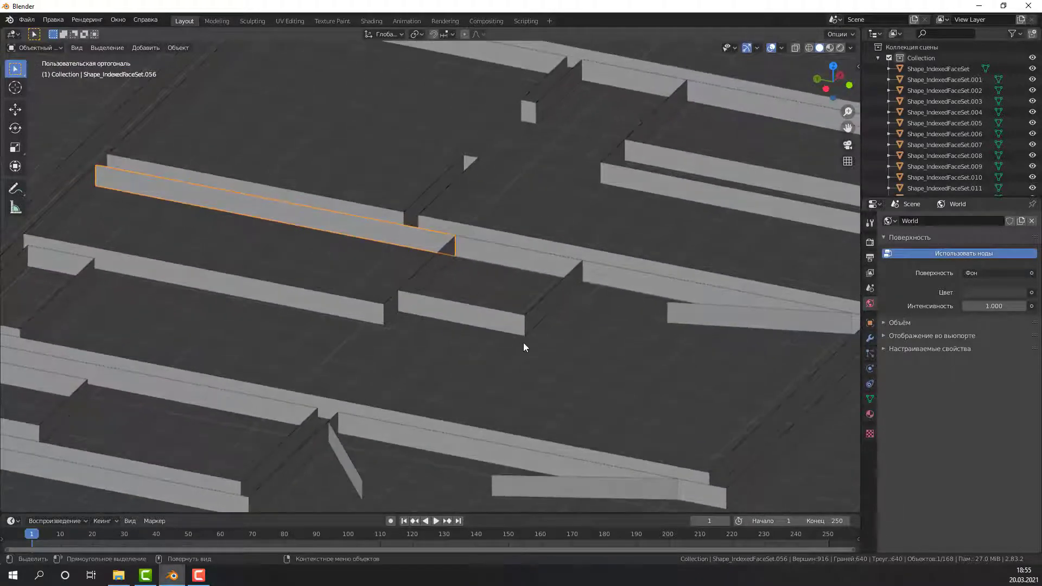
scroll(448, 292, "down", 2)
scroll(447, 297, "up", 5)
key("Tab")
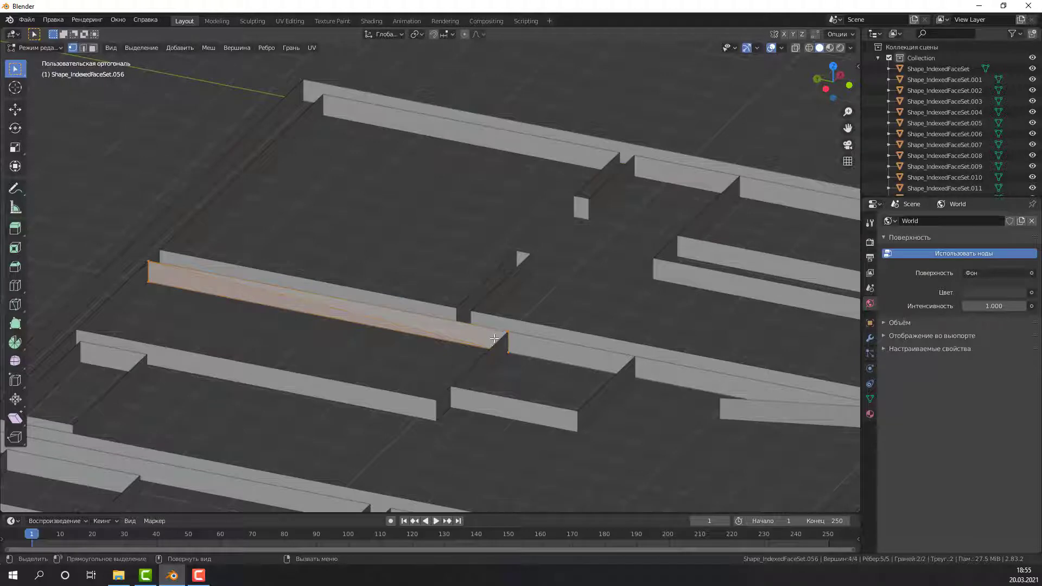
key("Tab")
left_click(542, 343)
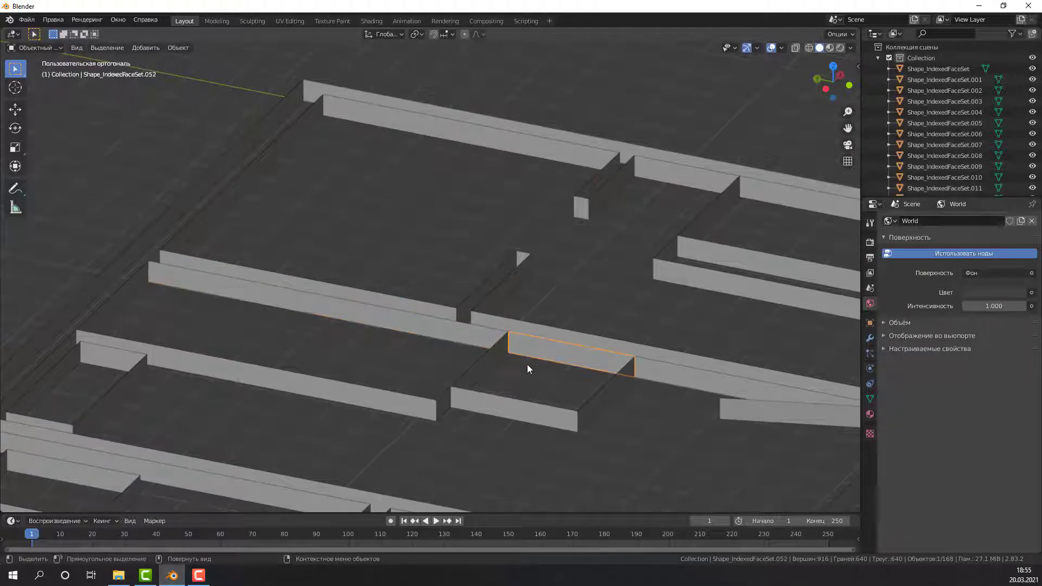
scroll(604, 424, "down", 4)
mouse_move(517, 390)
middle_mouse_down()
mouse_move(604, 424)
mouse_move(488, 445)
mouse_move(372, 327)
middle_mouse_up()
left_click(600, 442)
scroll(546, 416, "down", 2)
scroll(546, 416, "up", 5)
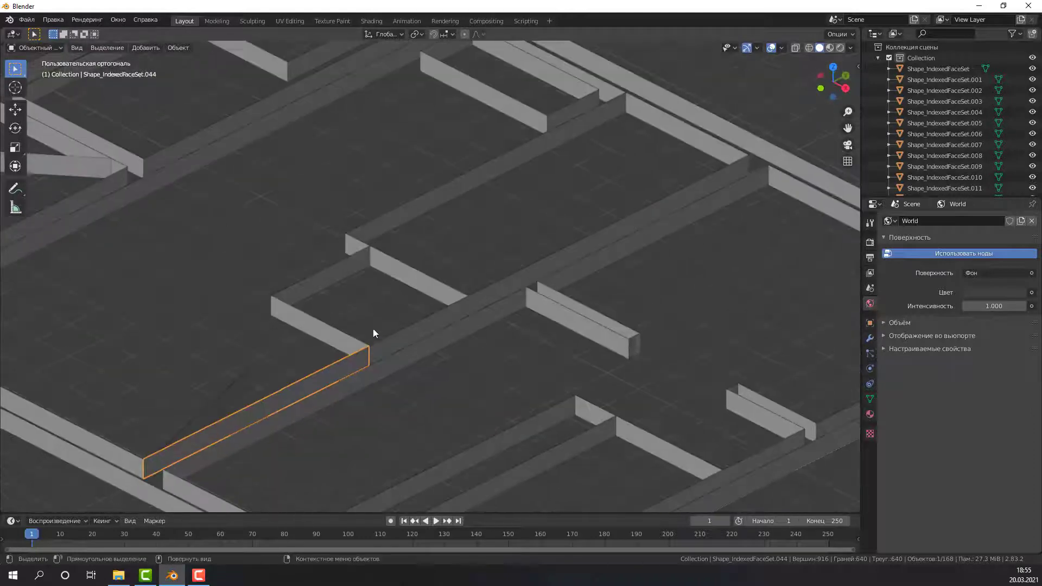
left_click(350, 341)
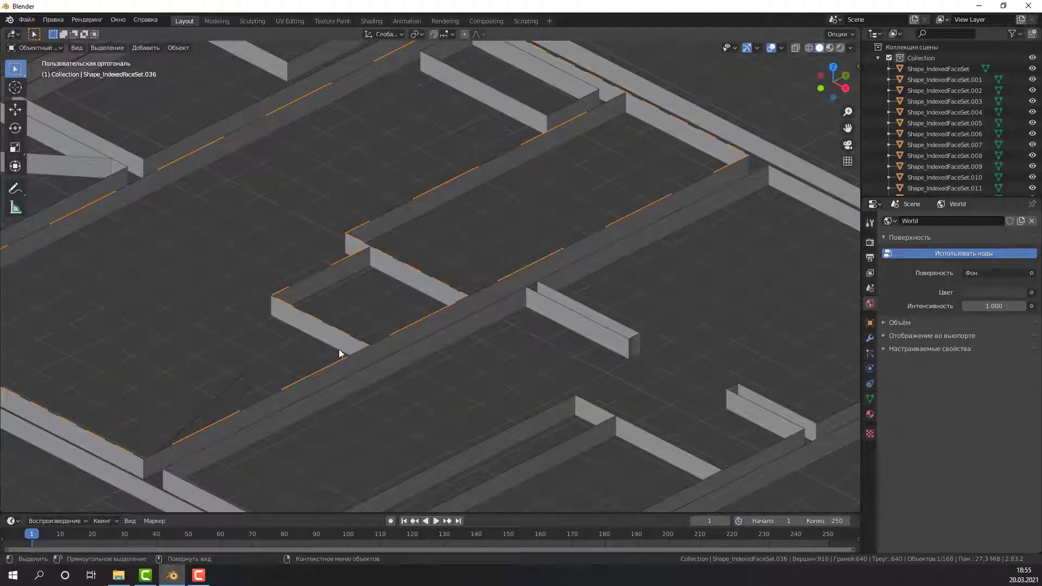
left_click(311, 324)
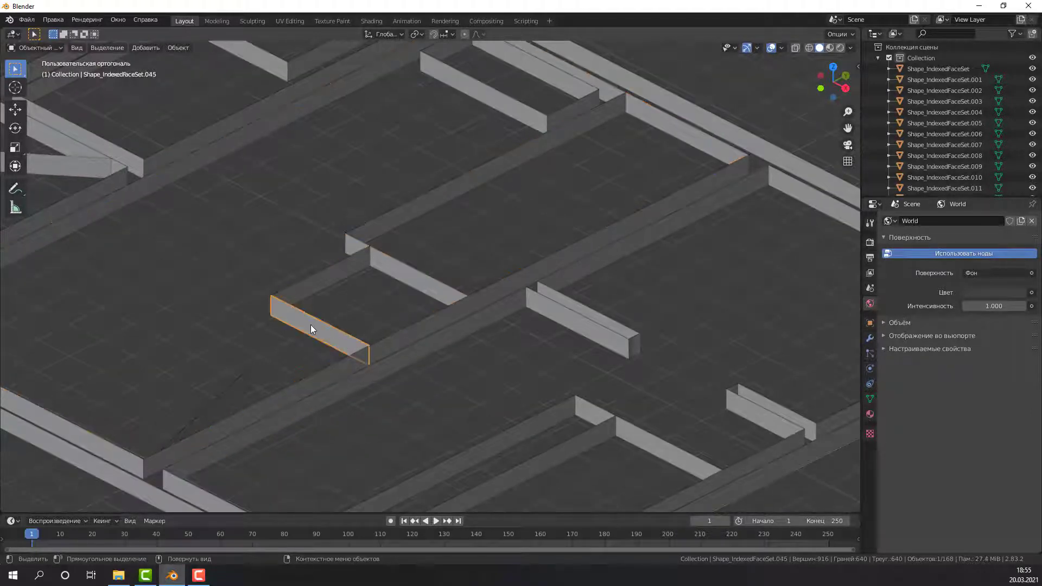
mouse_move(292, 356)
middle_mouse_down()
mouse_move(373, 349)
mouse_move(417, 373)
mouse_move(481, 333)
mouse_move(448, 319)
mouse_move(415, 356)
middle_mouse_up()
scroll(427, 308, "up", 4)
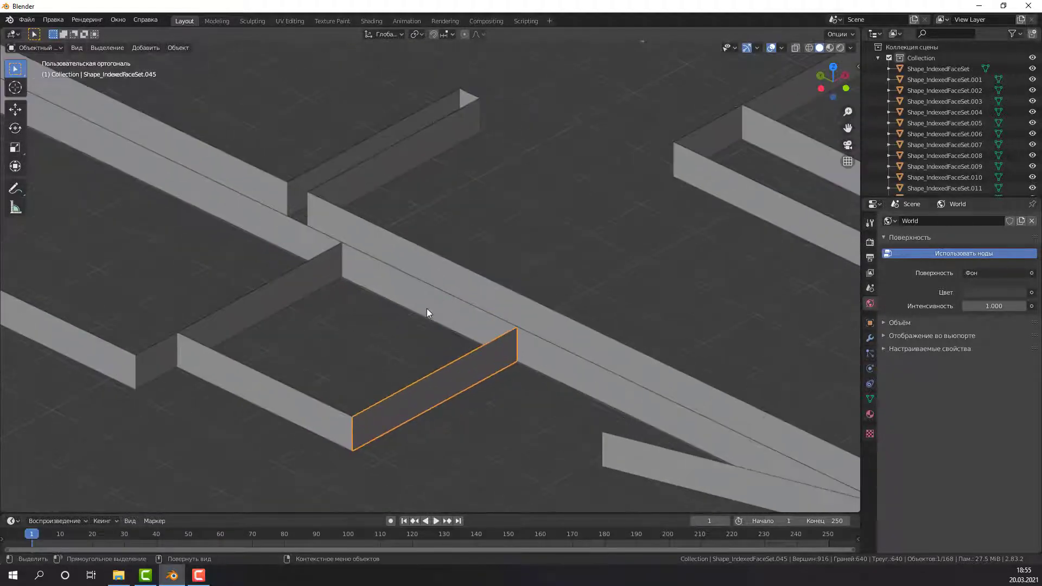
left_click(427, 308)
scroll(413, 303, "down", 4)
left_click(358, 287)
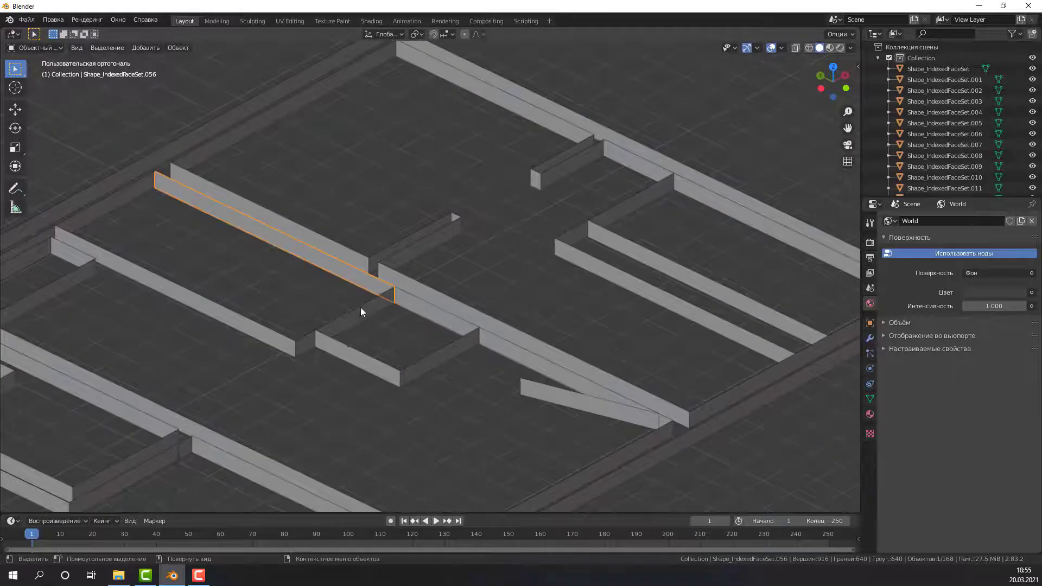
scroll(347, 307, "down", 3)
scroll(337, 307, "up", 4)
mouse_move(402, 322)
middle_mouse_down()
mouse_move(352, 324)
mouse_move(433, 320)
middle_mouse_up()
scroll(367, 292, "down", 3)
scroll(406, 339, "up", 4)
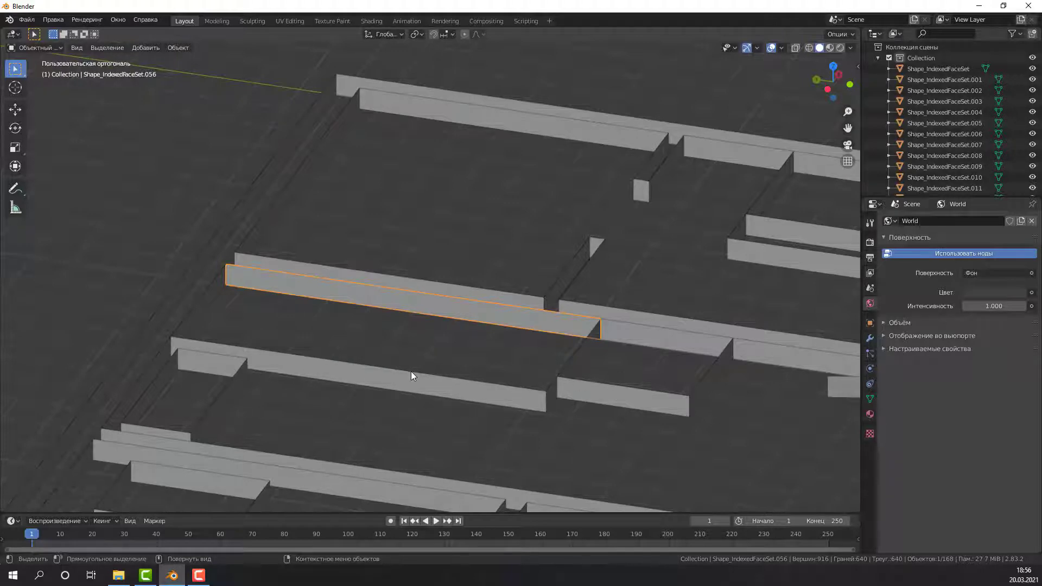
scroll(388, 365, "down", 5)
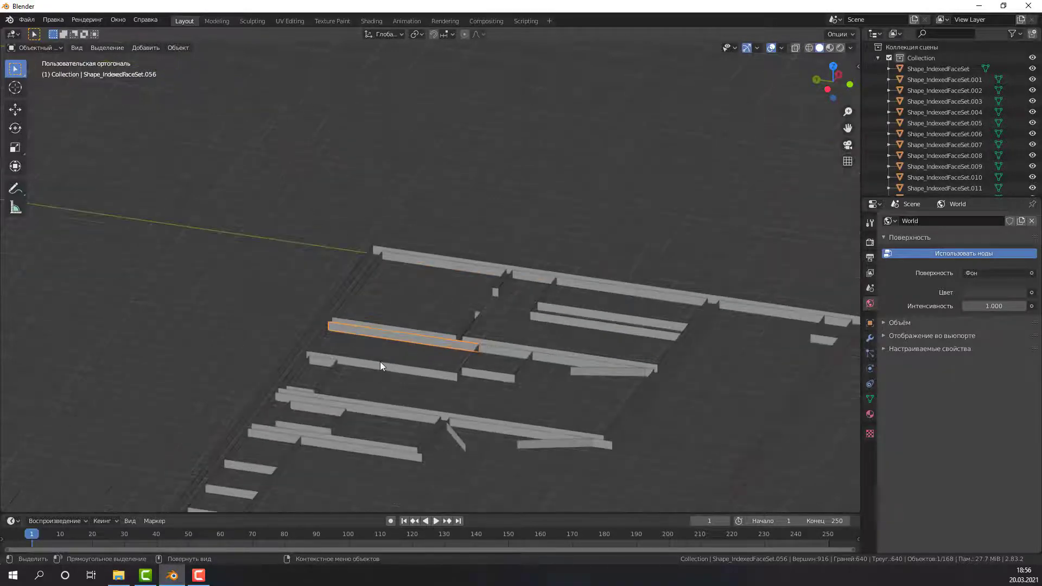
scroll(381, 362, "up", 5)
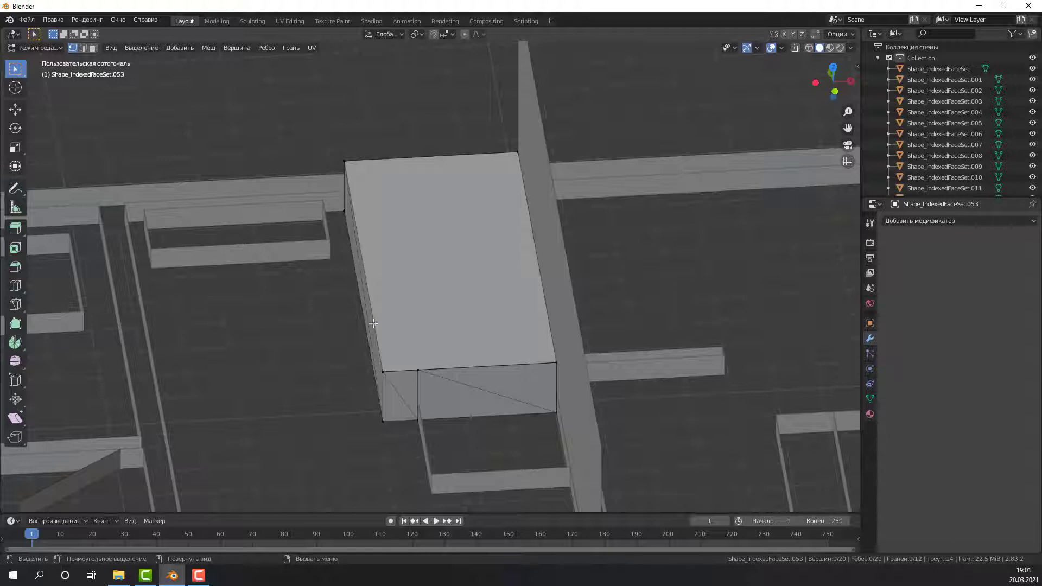
Zoom and orbit the view around the raised Shape_IndexedFaceSet.053 block.
scroll(344, 313, "down", 5)
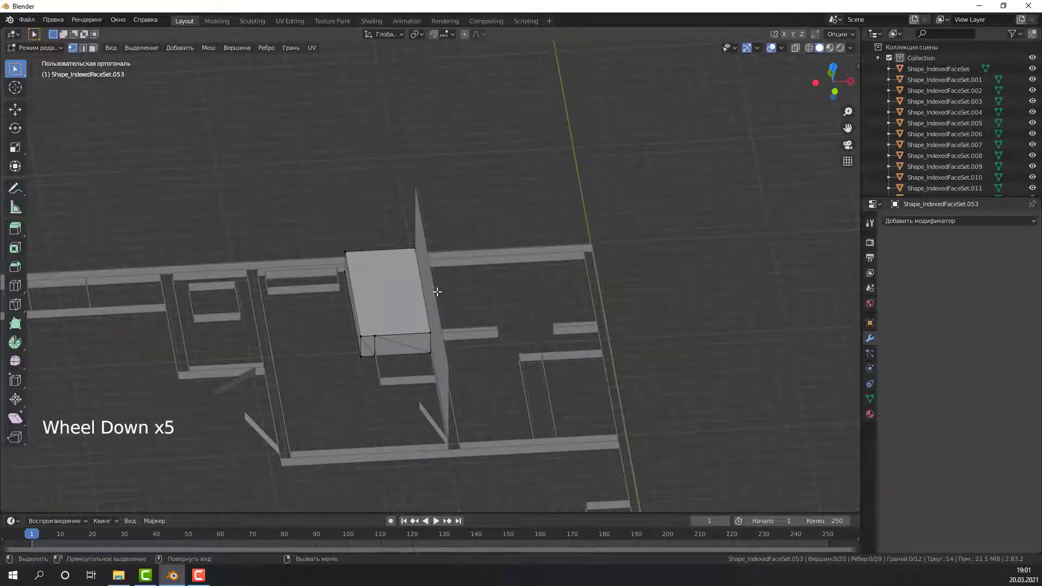
scroll(438, 293, "down", 5)
scroll(366, 343, "up", 4)
scroll(449, 323, "up", 1)
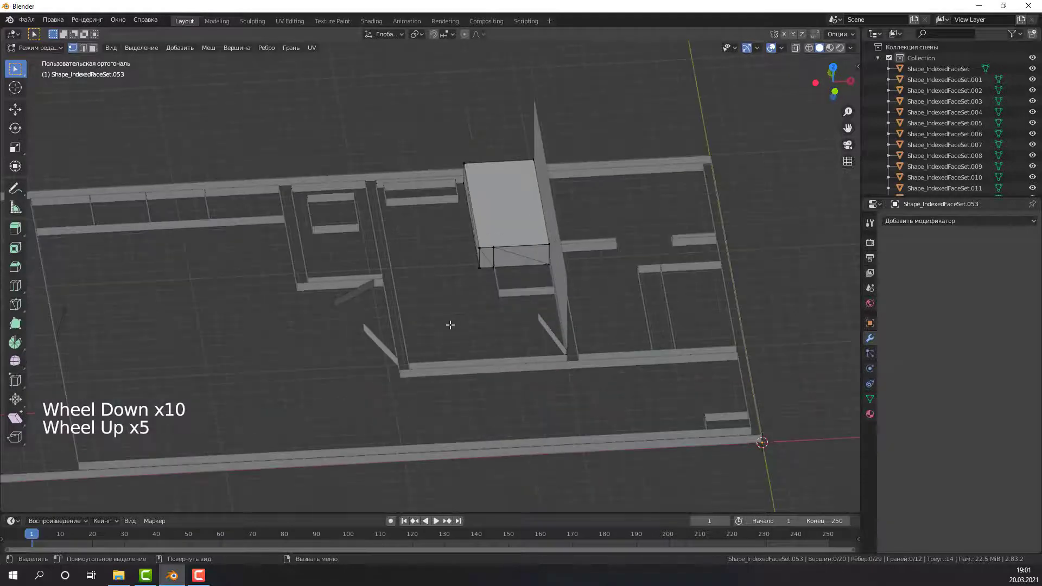
scroll(555, 360, "up", 5)
mouse_move(555, 360)
middle_mouse_down()
mouse_move(391, 342)
mouse_move(507, 352)
middle_mouse_up()
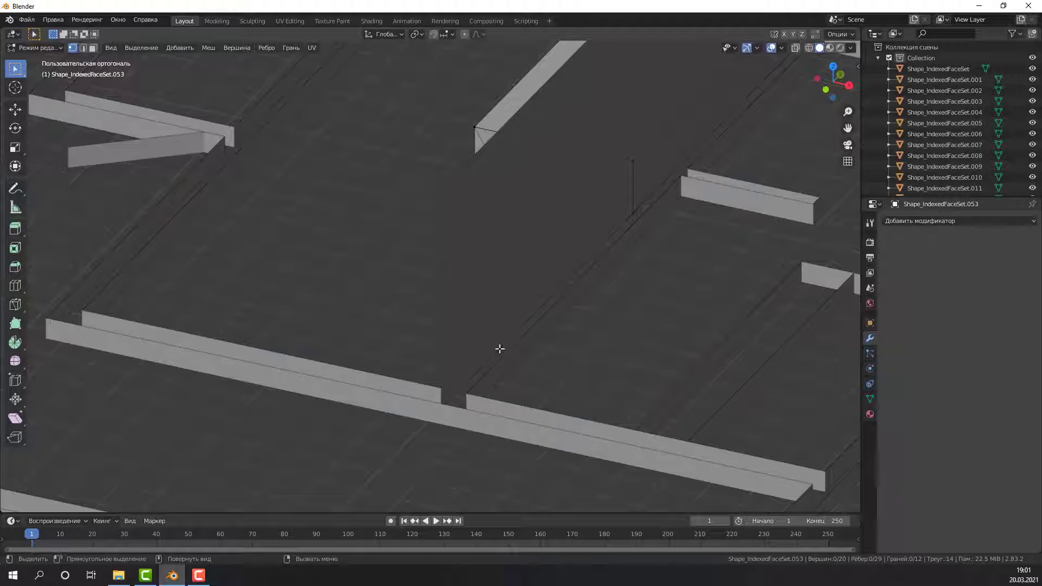
Zoom in and out to compare the block with the surrounding upright wall panels.
scroll(494, 347, "down", 5)
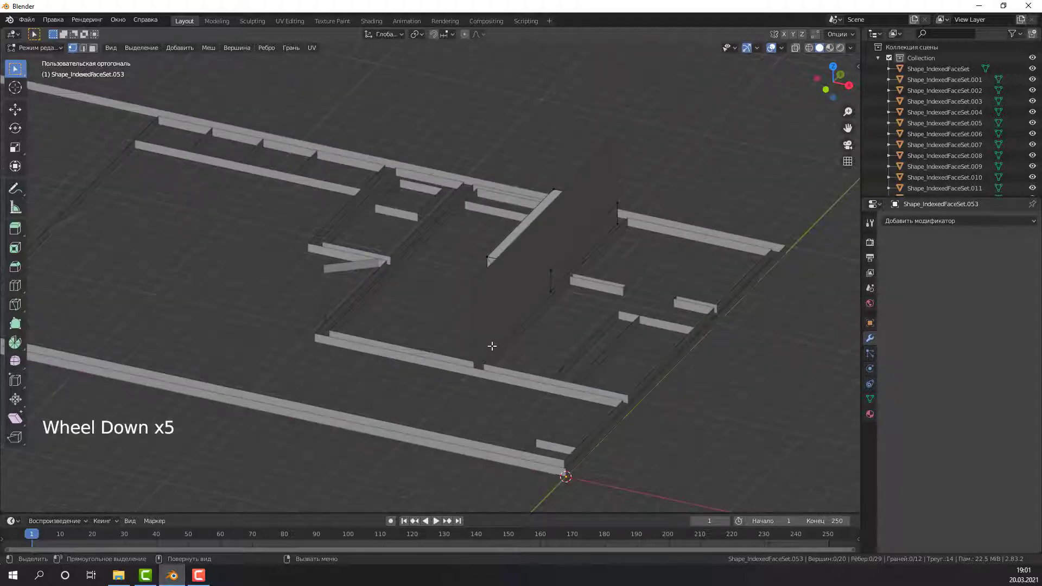
scroll(491, 346, "down", 5)
scroll(558, 356, "up", 5)
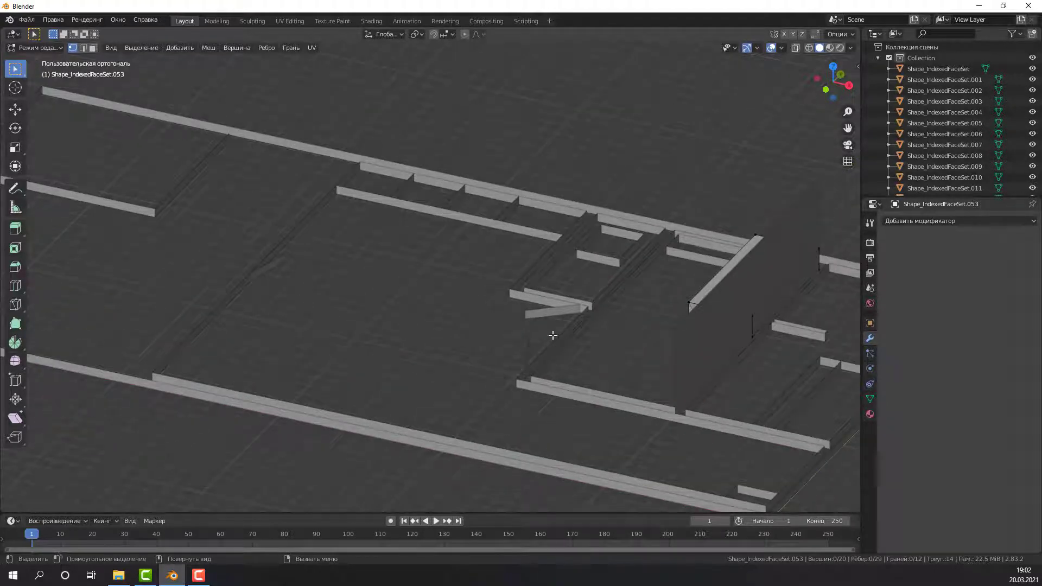
scroll(553, 335, "down", 4)
scroll(526, 304, "up", 5)
scroll(495, 226, "up", 1)
scroll(461, 260, "up", 4)
scroll(421, 298, "down", 5)
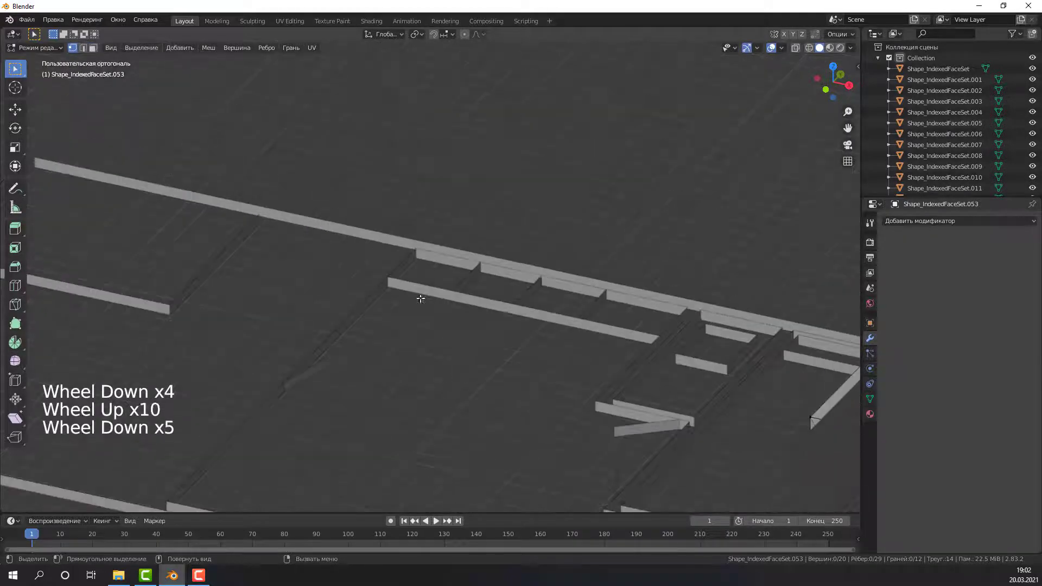
scroll(433, 261, "up", 5)
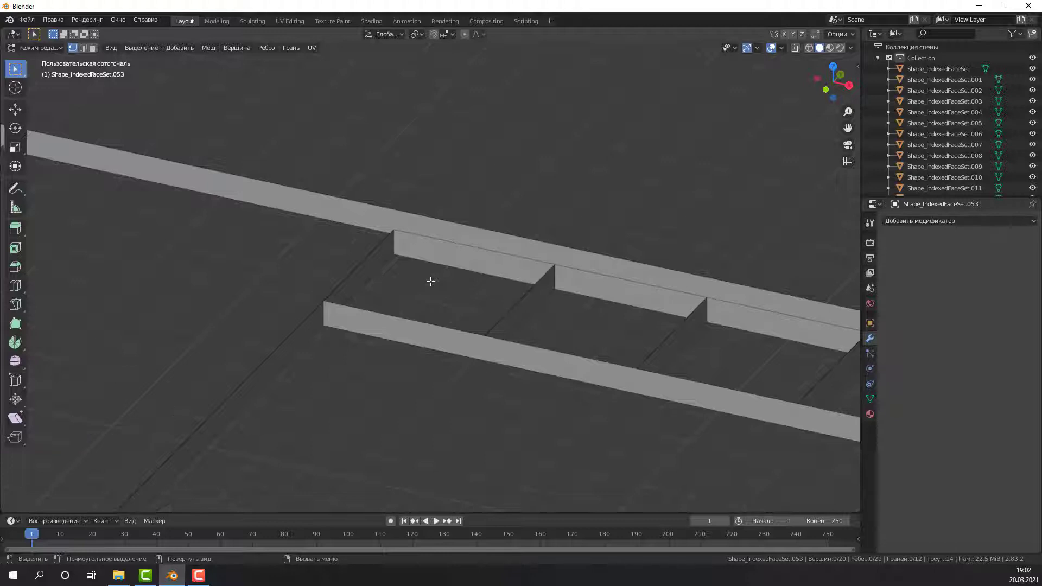
scroll(430, 281, "down", 4)
scroll(456, 331, "down", 2)
scroll(456, 337, "up", 3)
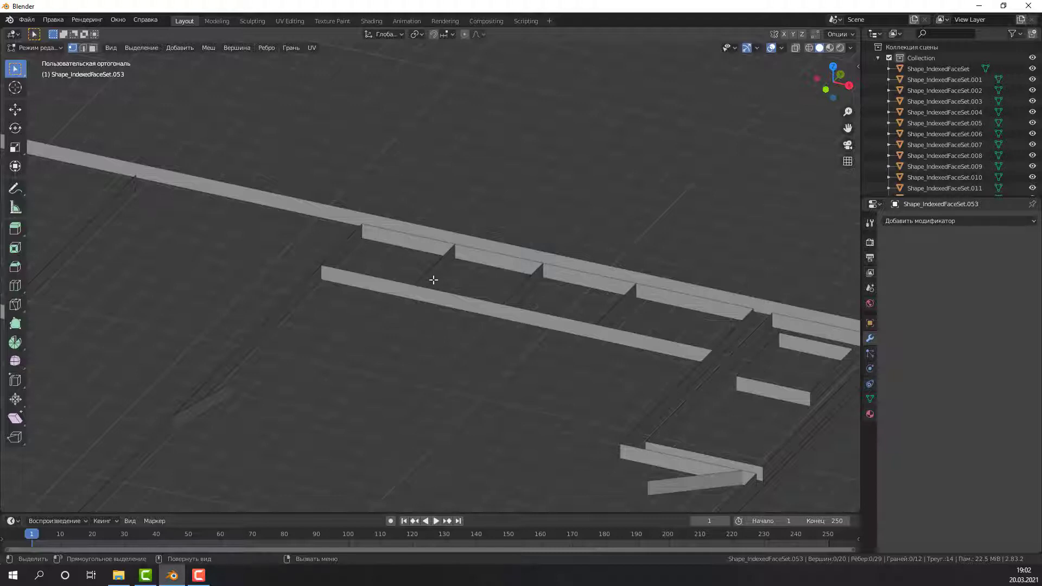
scroll(433, 280, "down", 5)
scroll(592, 382, "up", 3)
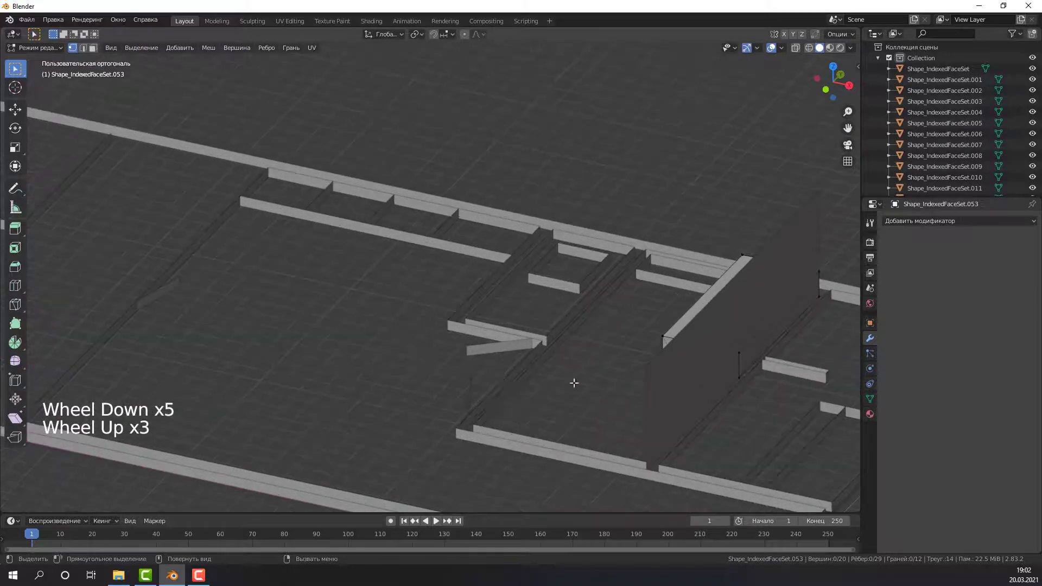
mouse_move(539, 384)
middle_mouse_down()
mouse_move(626, 383)
mouse_move(607, 379)
middle_mouse_up()
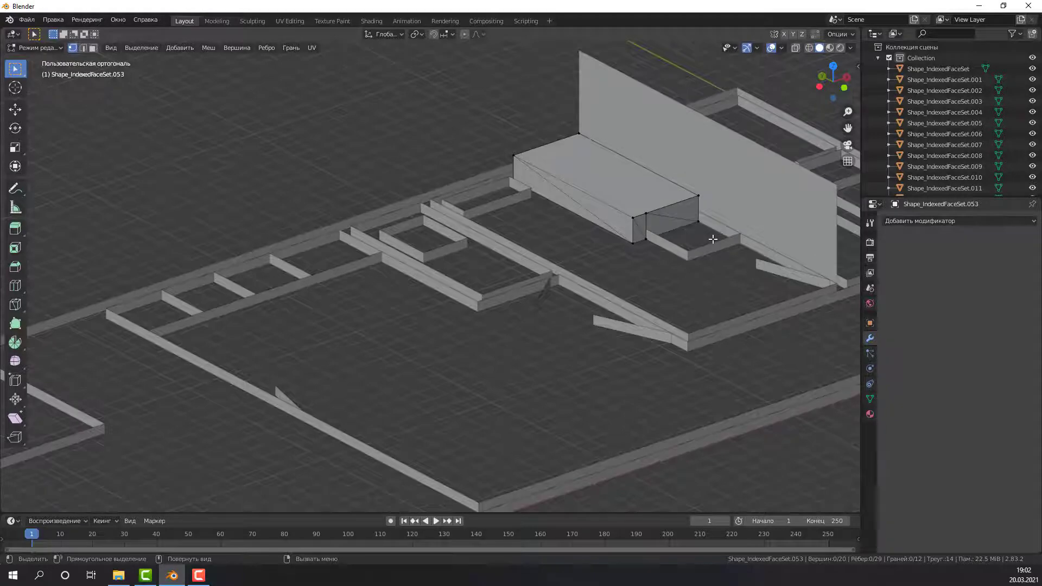
scroll(670, 226, "up", 5)
mouse_move(668, 225)
middle_mouse_down()
mouse_move(623, 232)
mouse_move(552, 156)
middle_mouse_up()
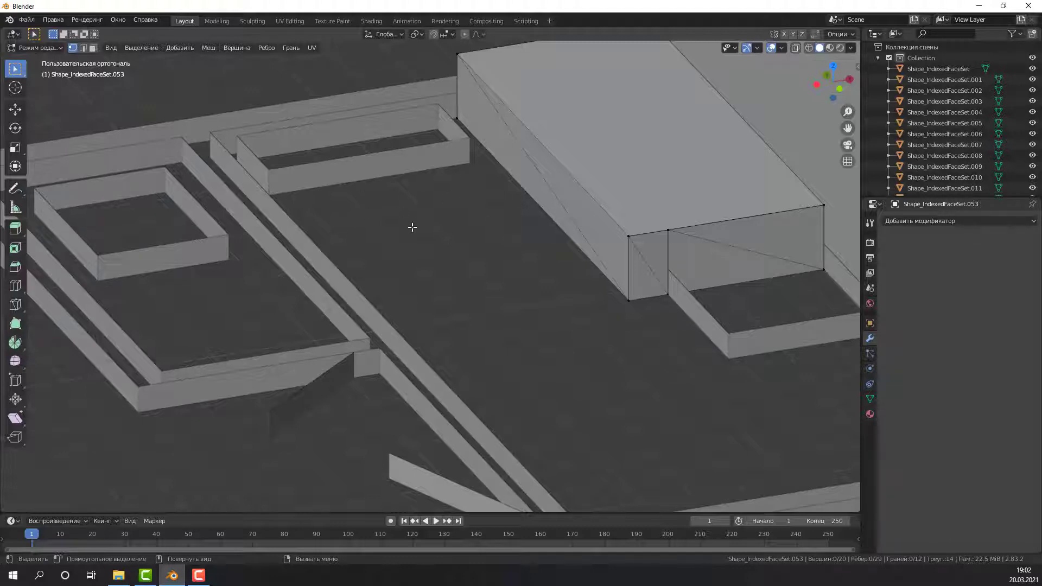
scroll(395, 228, "down", 3)
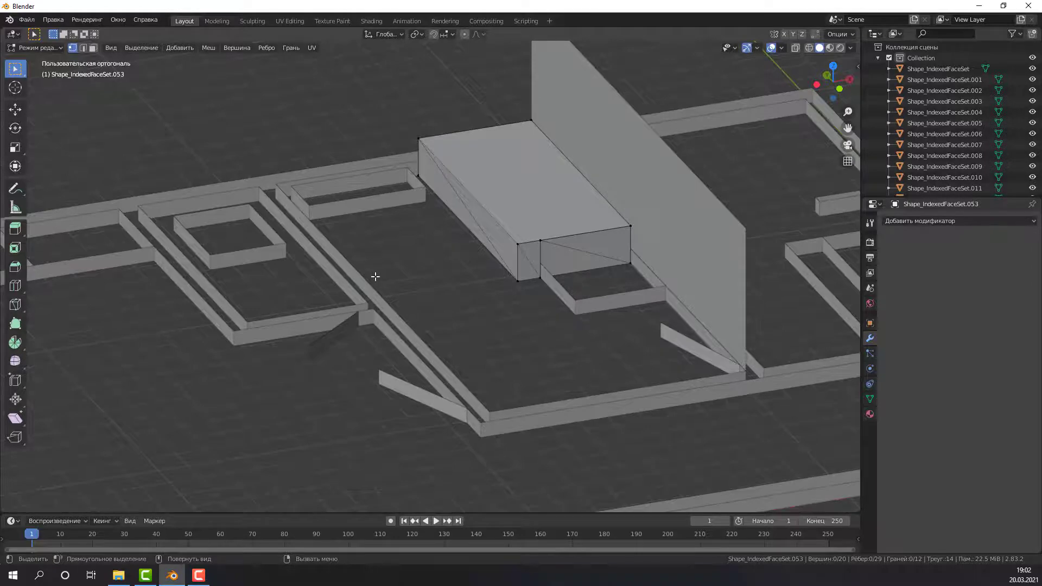
scroll(658, 255, "down", 5)
scroll(610, 270, "up", 2)
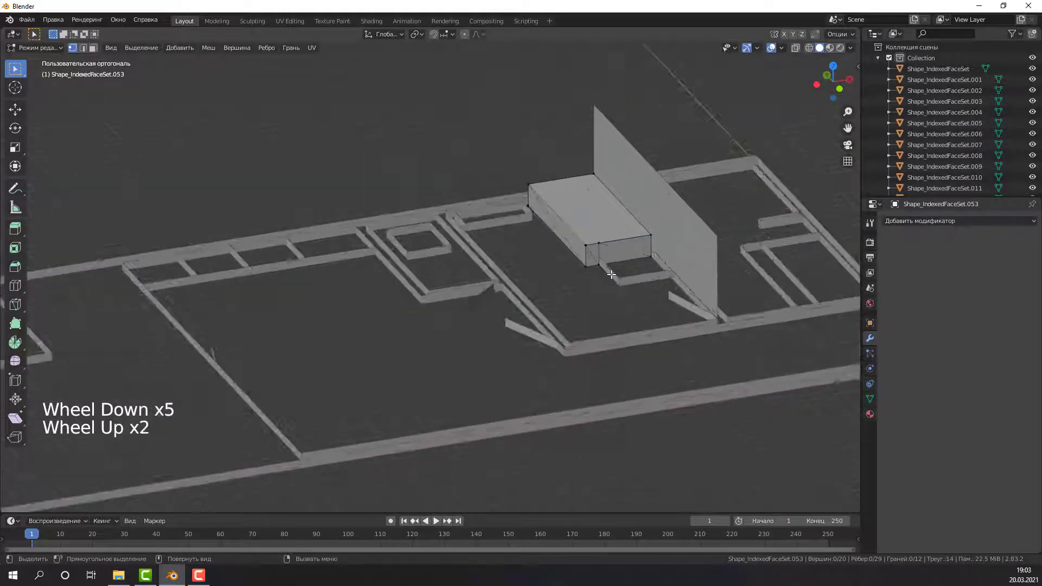
scroll(610, 270, "up", 3)
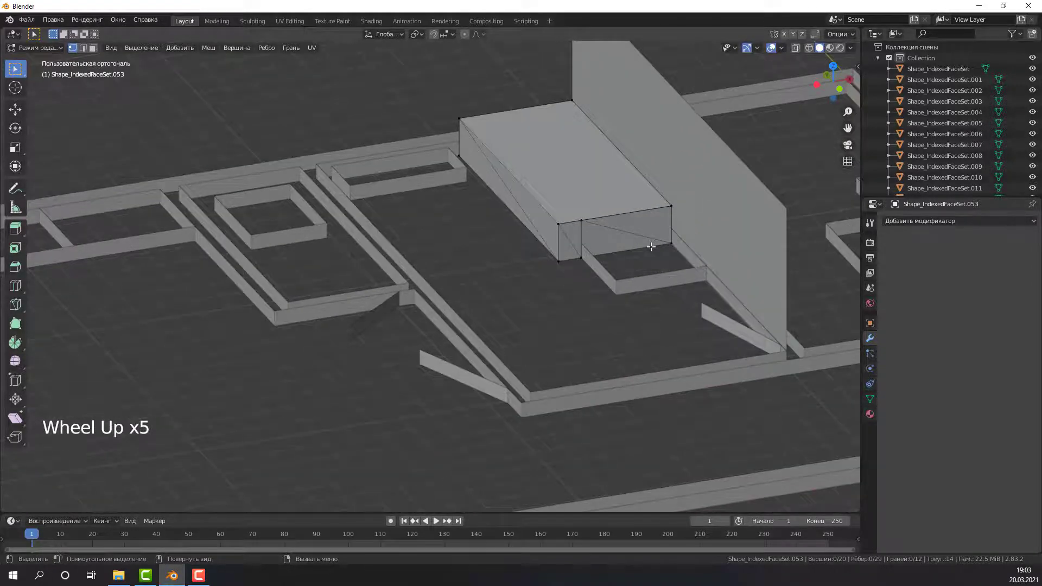